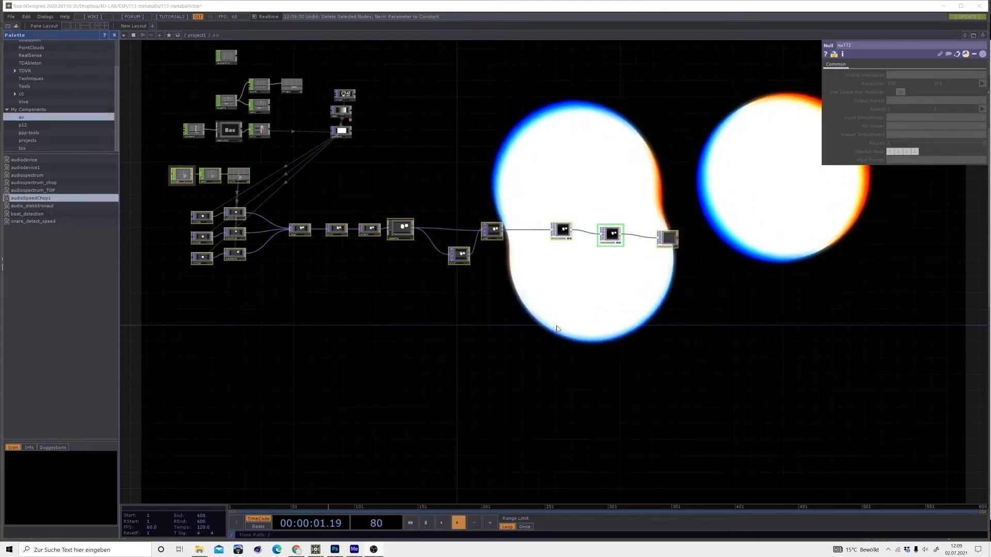
# - Delete the existing metaball operator chain from the network, keeping the operators above it
pyautogui.moveTo(733, 332); pyautogui.dragTo(151, 169)
pyautogui.press('Delete')
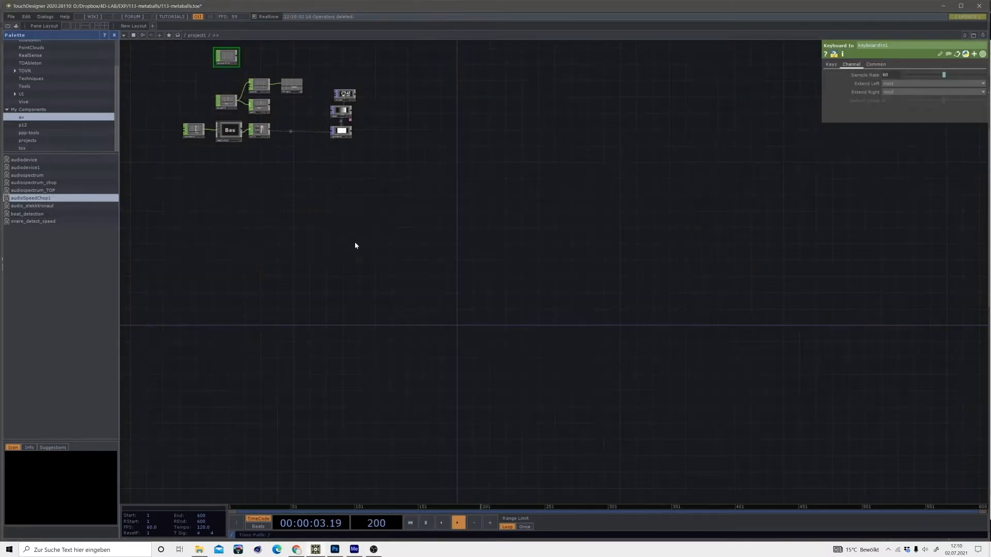
# - Add a Circle TOP in the empty area of the network
pyautogui.moveTo(354, 241); pyautogui.dragTo(450, 220)
pyautogui.scroll(3, 328, 205)
pyautogui.moveTo(340, 256); pyautogui.dragTo(372, 177)
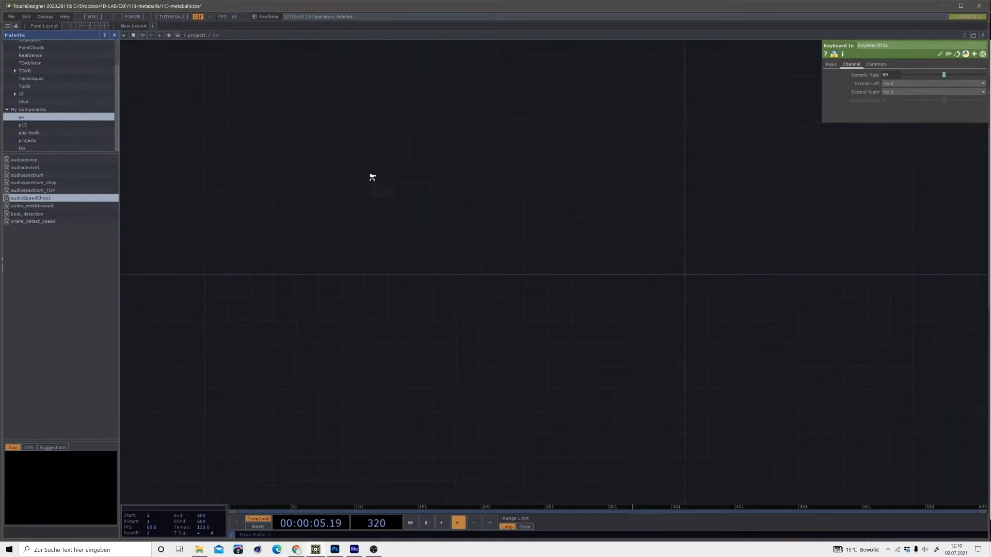
pyautogui.scroll(3, 372, 178)
pyautogui.press('Tab')
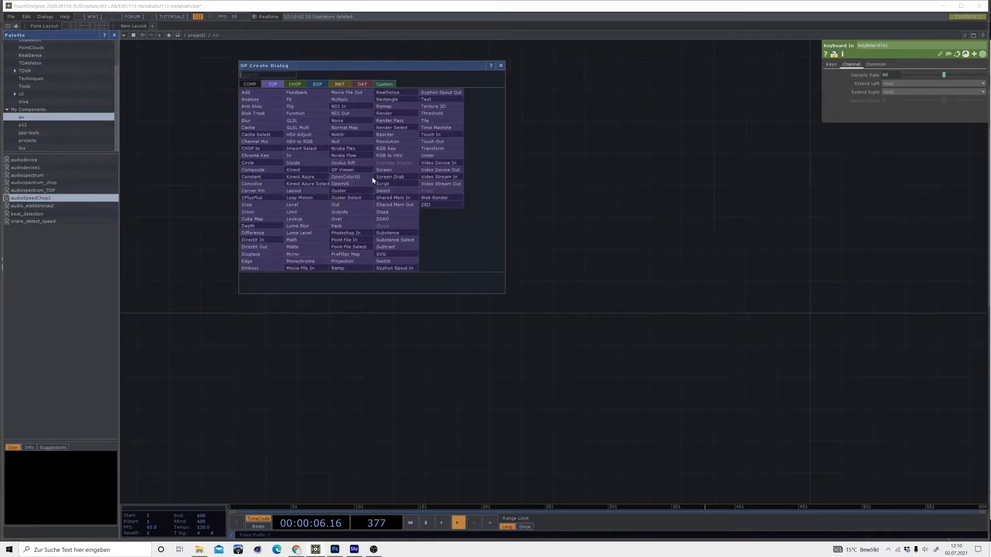
pyautogui.click(258, 168)
pyautogui.click(341, 240)
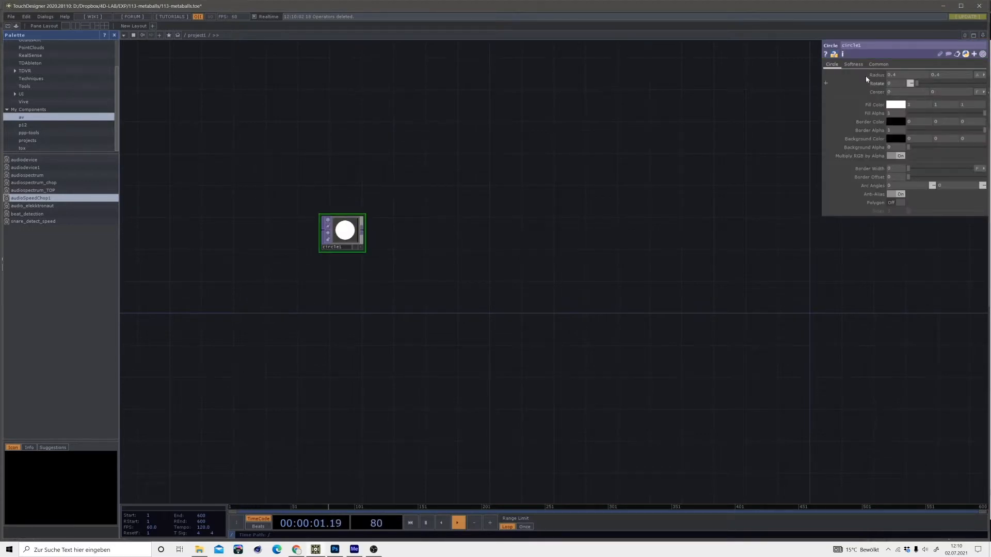
# - Set the Circle TOP's resolution to 1920 x 1080
pyautogui.click(879, 64)
pyautogui.click(982, 83)
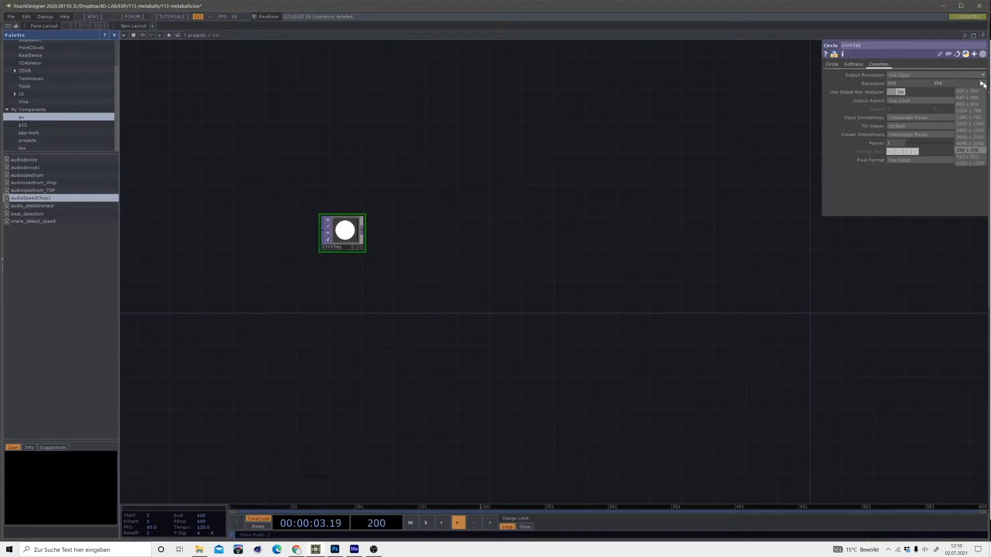
pyautogui.click(966, 124)
# - Connect a Null TOP to the circle's output, far from the circle, and display the Null as the network background
pyautogui.scroll(-3, 374, 199)
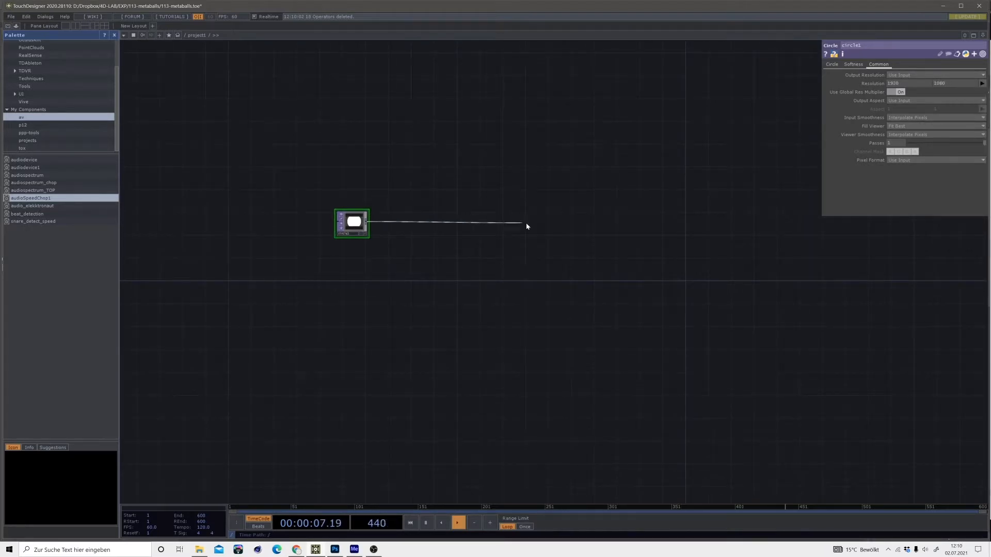
pyautogui.click(527, 226)
pyautogui.click(489, 198)
pyautogui.click(772, 227)
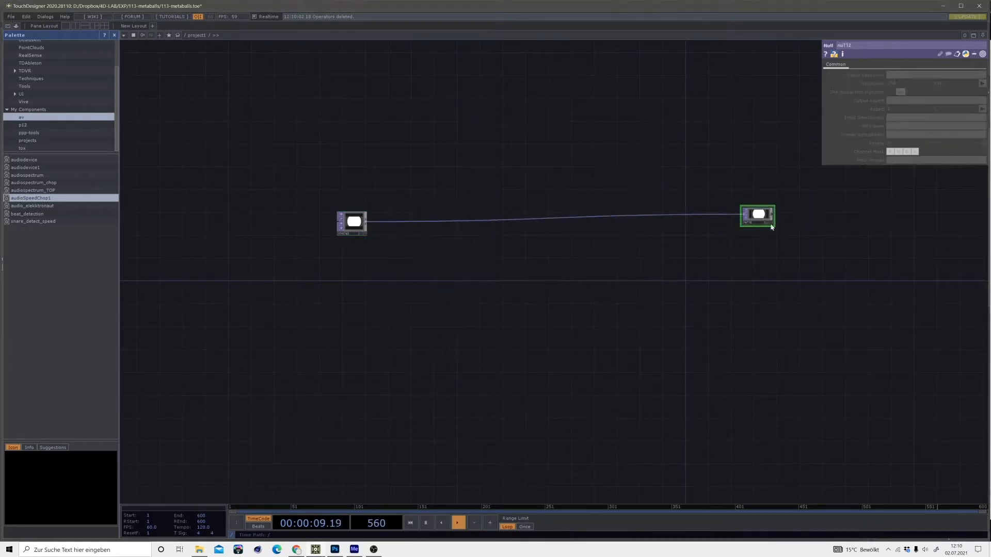
pyautogui.scroll(2, 804, 220)
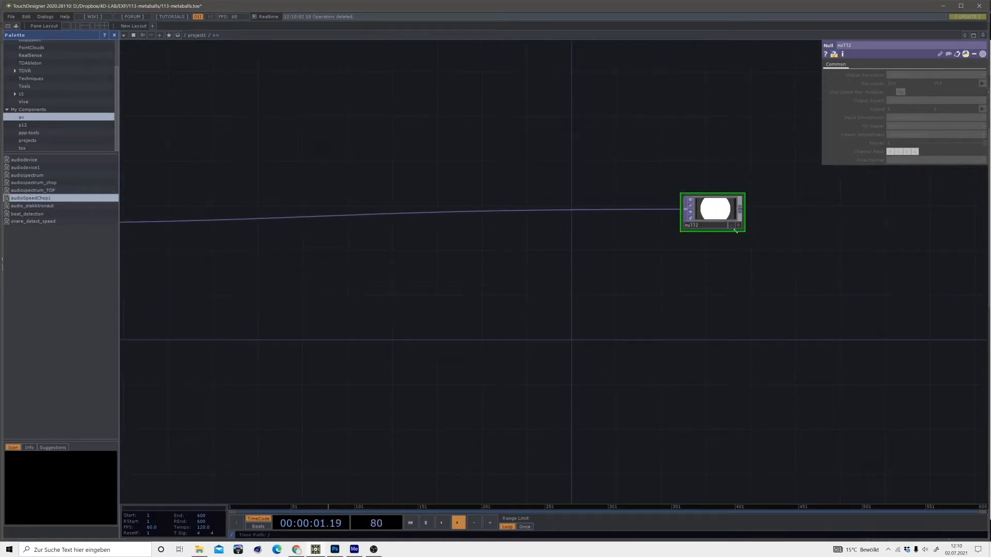
pyautogui.click(731, 227)
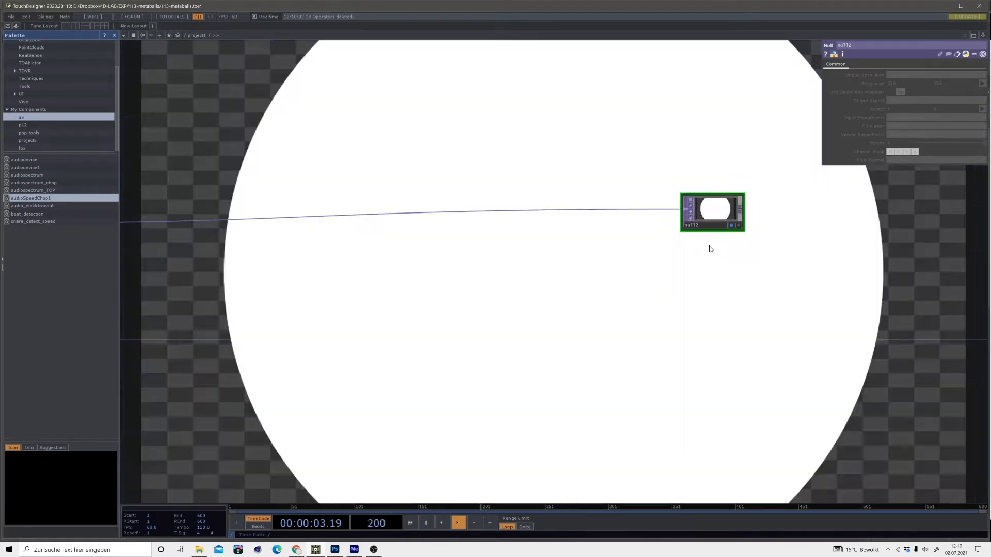
# - Set the Circle TOP's radius to 0.1 in both directions
pyautogui.scroll(-3, 542, 286)
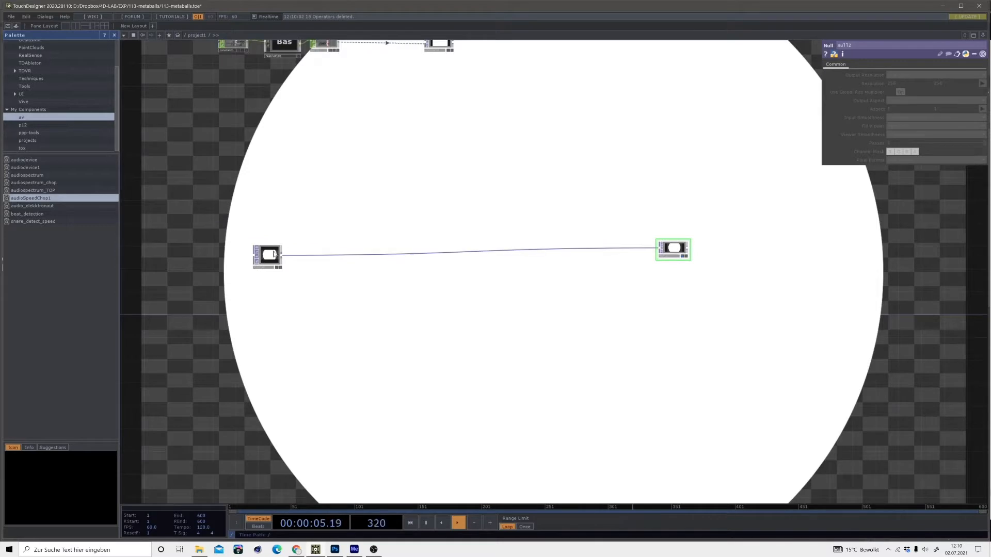
pyautogui.click(274, 254)
pyautogui.click(832, 64)
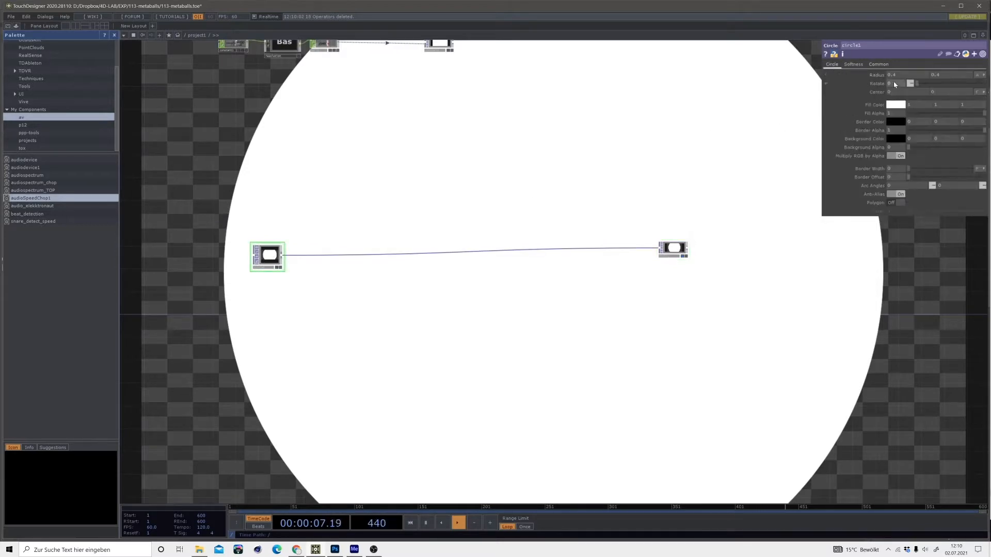
pyautogui.moveTo(882, 76)
pyautogui.mouseDown(button='middle')
pyautogui.moveTo(872, 75)
pyautogui.moveTo(877, 61)
pyautogui.mouseUp(button='middle')
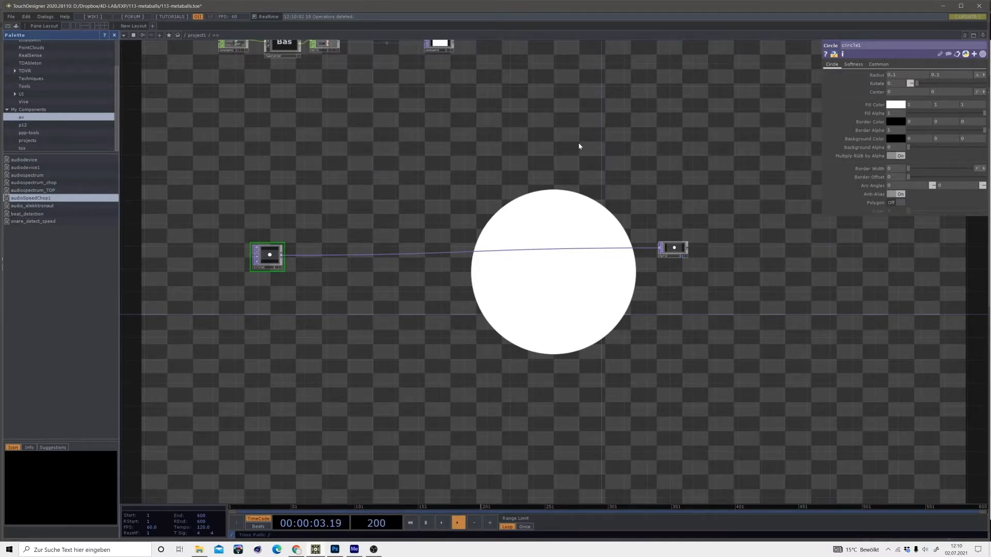
# - Insert a Transform TOP on the wire between the circle and the Null
pyautogui.moveTo(395, 200); pyautogui.dragTo(476, 155)
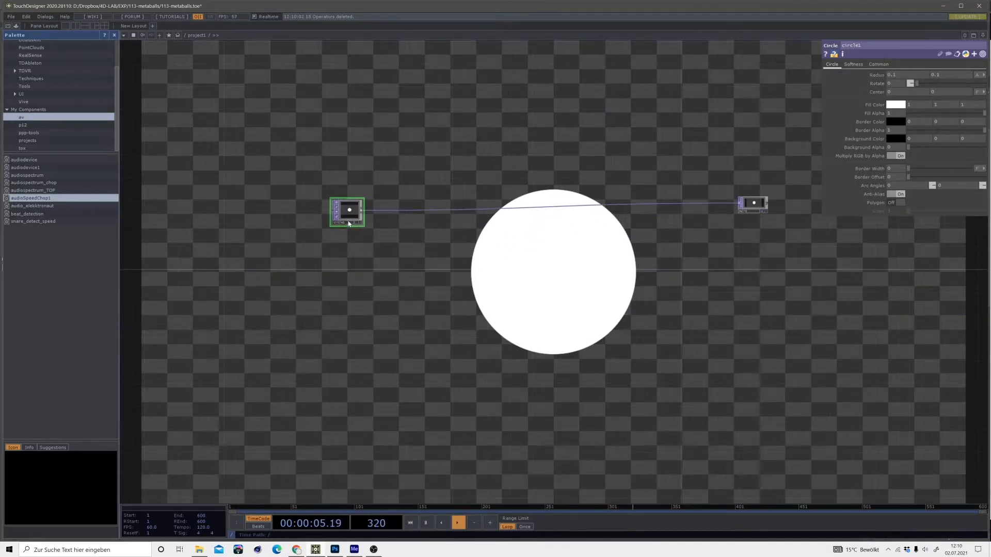
pyautogui.moveTo(347, 210); pyautogui.dragTo(331, 200)
pyautogui.moveTo(344, 183); pyautogui.dragTo(355, 192, button='middle')
pyautogui.rightClick(368, 192)
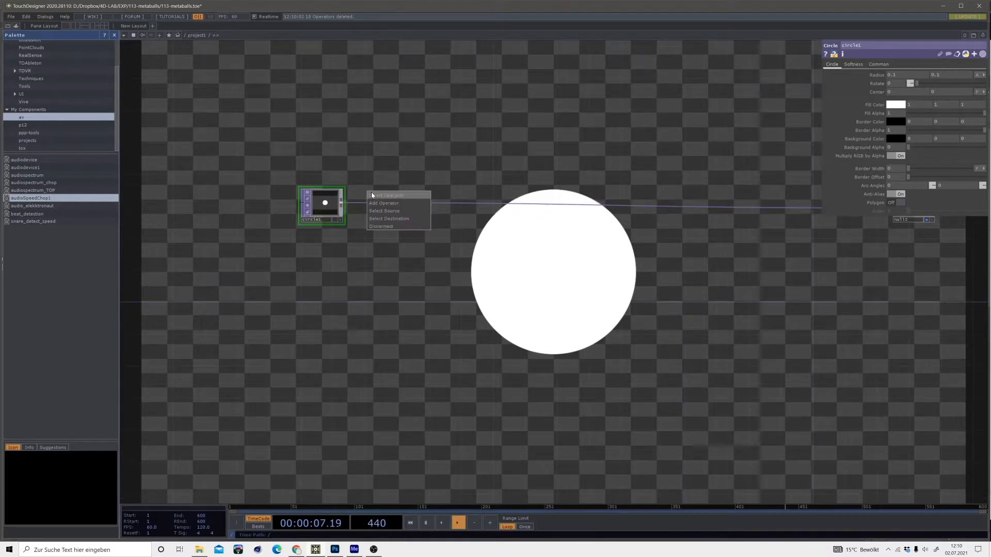
pyautogui.click(372, 195)
pyautogui.click(428, 163)
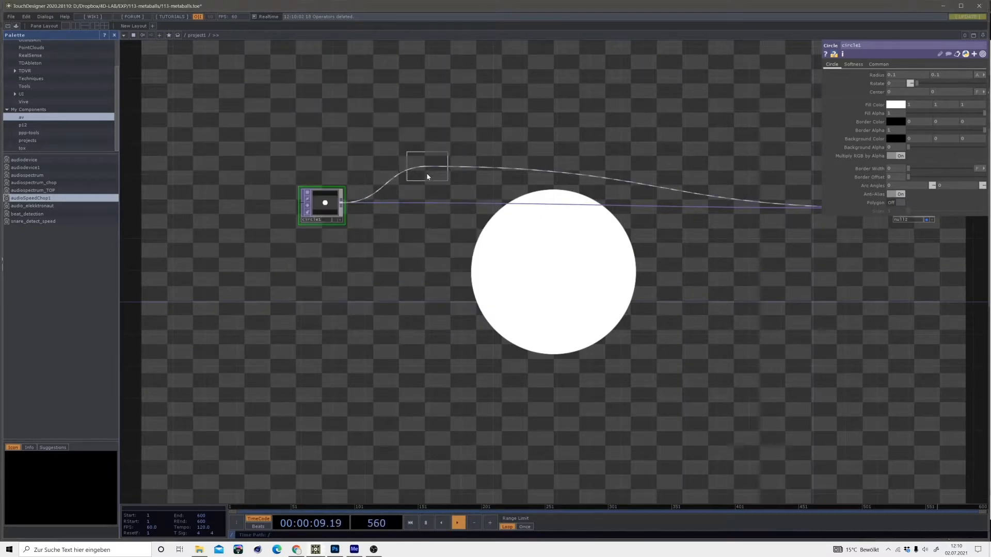
pyautogui.click(414, 211)
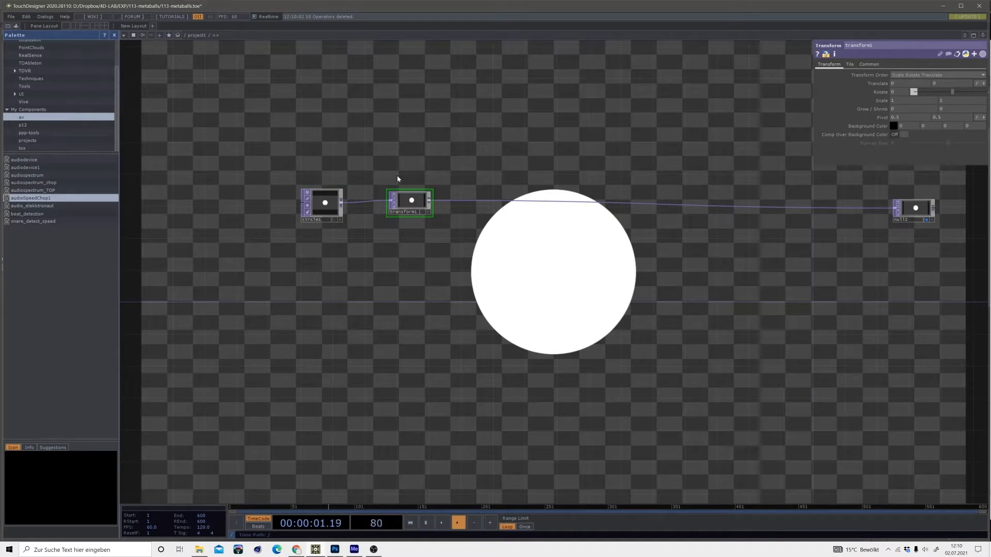
# - Insert a Composite TOP between the Transform and the Null, and set its operation to Over
pyautogui.rightClick(528, 200)
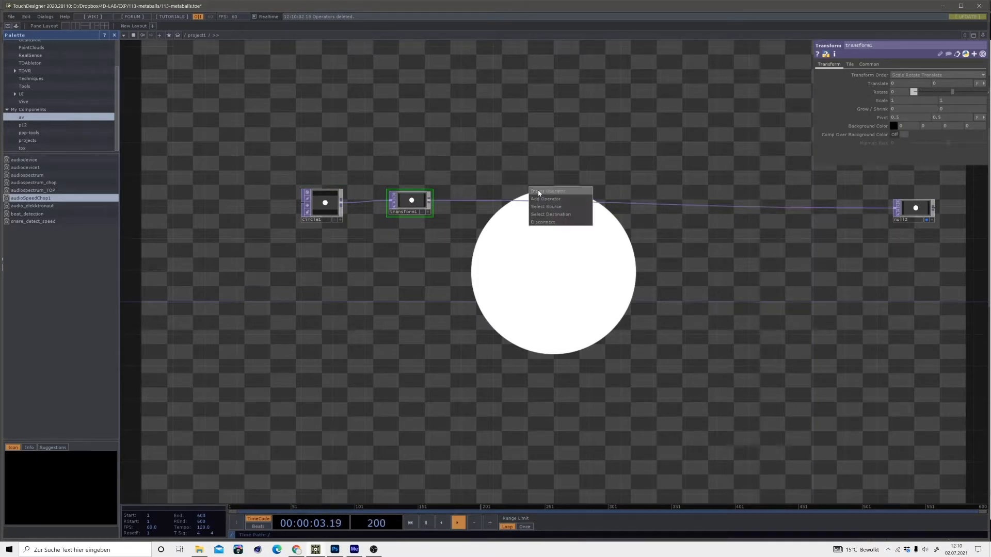
pyautogui.click(534, 192)
pyautogui.click(419, 182)
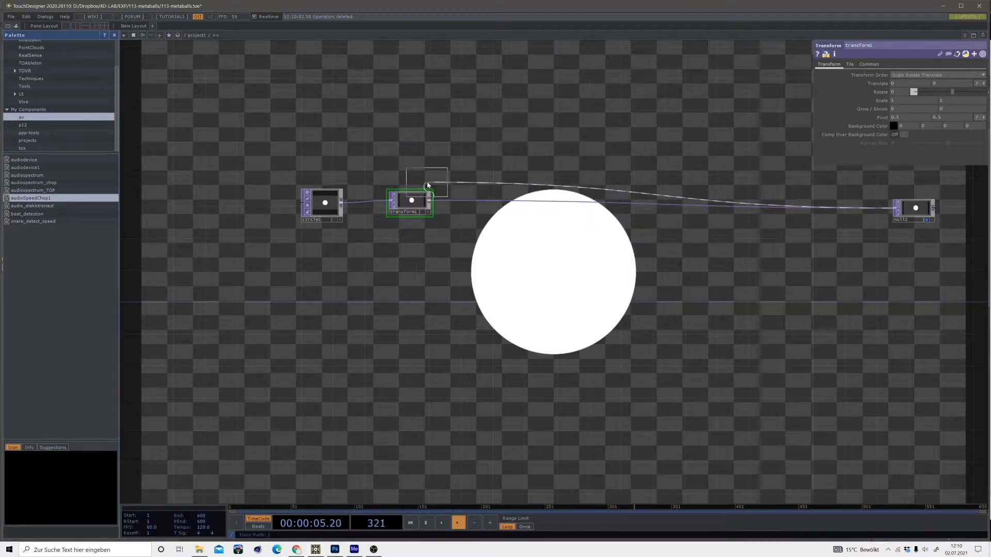
pyautogui.click(523, 201)
pyautogui.click(928, 109)
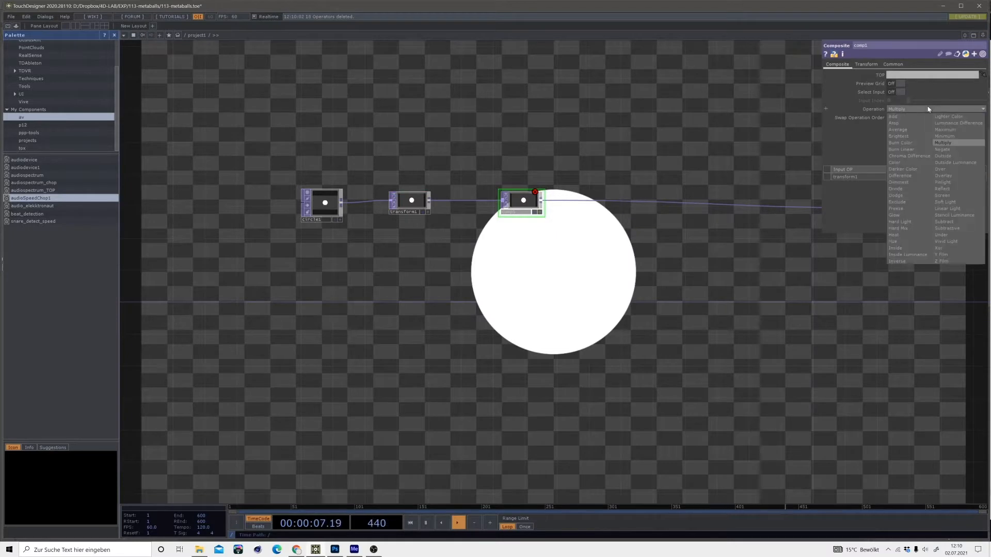
pyautogui.click(939, 169)
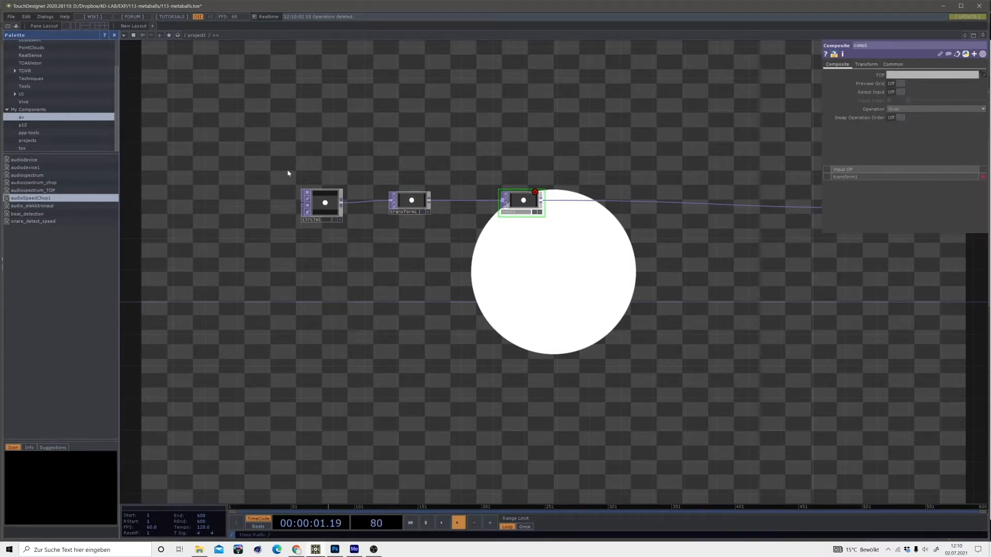
# - Duplicate the Circle and Transform pair twice to get three circle branches
pyautogui.moveTo(289, 174); pyautogui.dragTo(414, 237)
pyautogui.hotkey('ctrl', 'c')
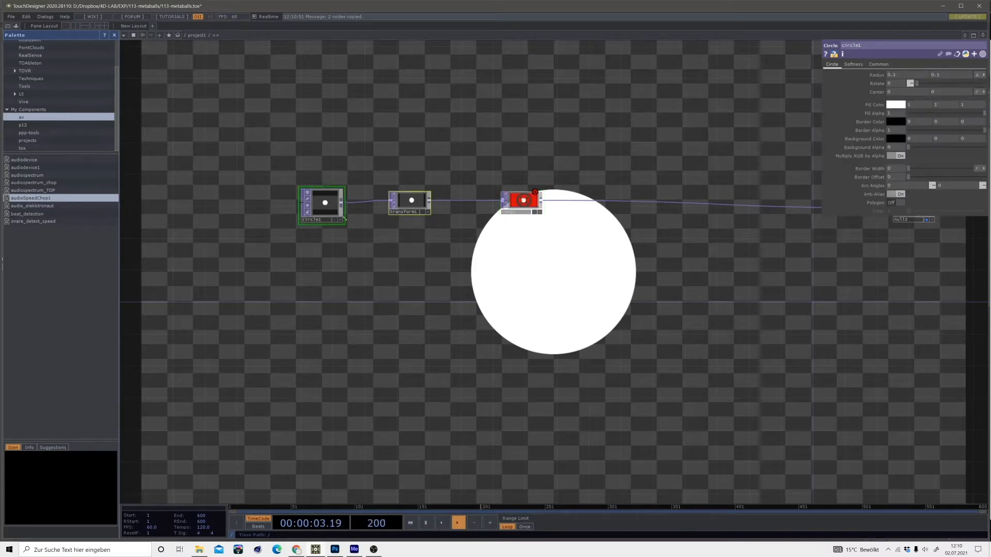
pyautogui.hotkey('ctrl', 'v')
pyautogui.hotkey('ctrl', 'v')
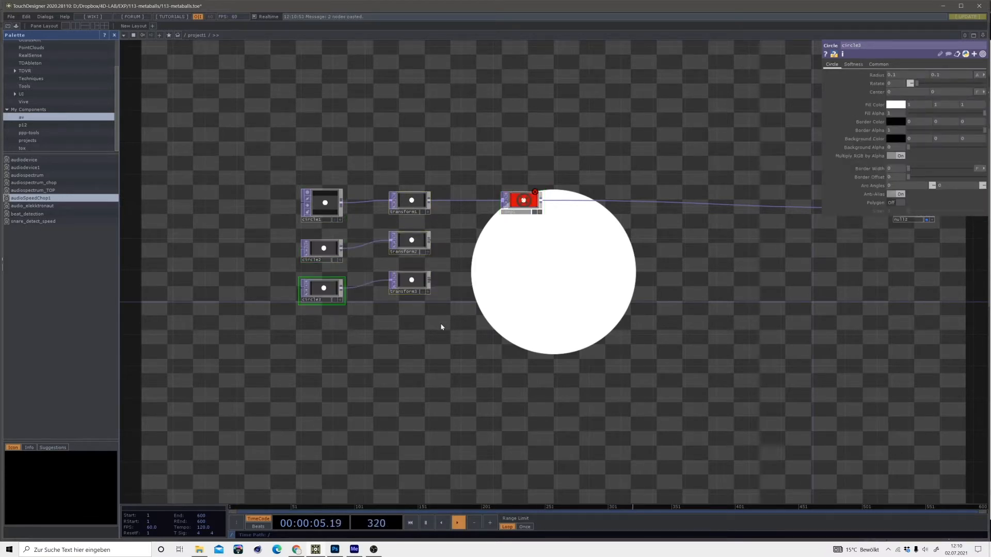
# - Connect the two duplicated Transform TOPs to the Composite TOP's input
pyautogui.moveTo(442, 327); pyautogui.dragTo(405, 241)
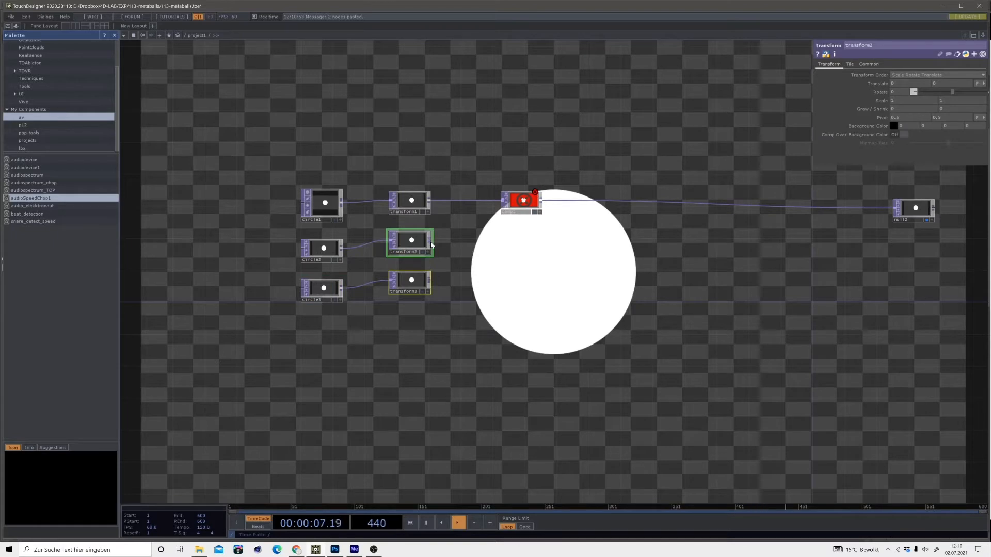
pyautogui.moveTo(489, 215); pyautogui.dragTo(496, 208)
pyautogui.moveTo(408, 175); pyautogui.dragTo(499, 261)
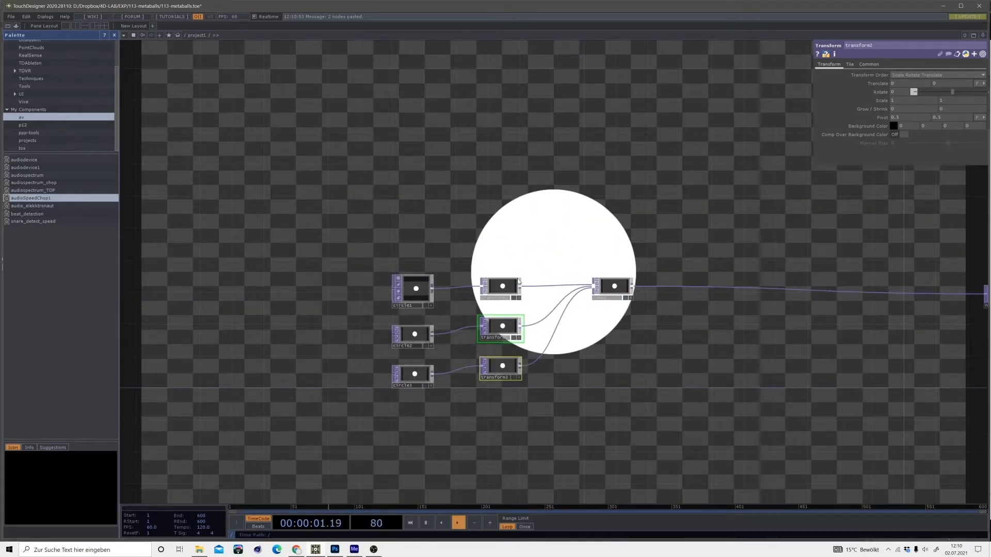
# - Add a Noise CHOP above the circle branches
pyautogui.scroll(3, 523, 187)
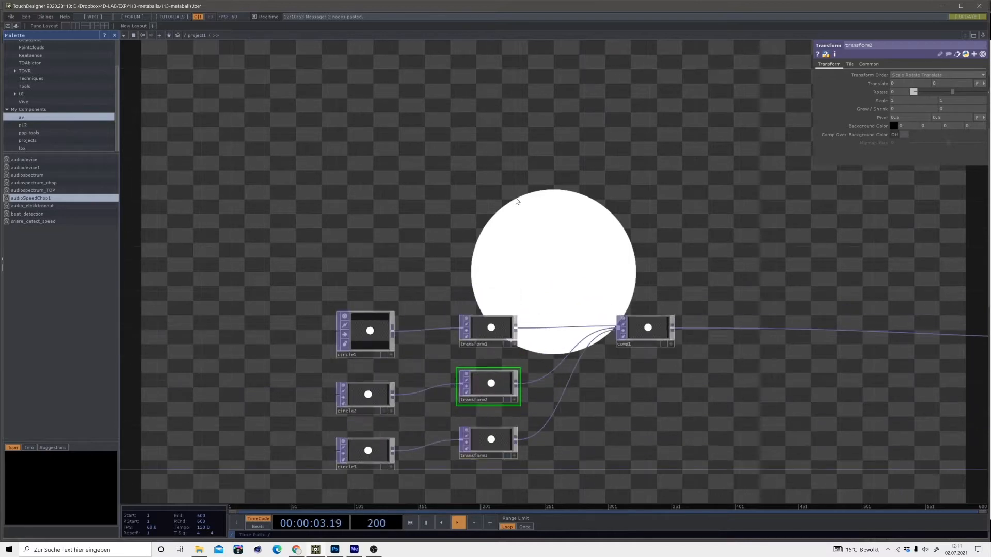
pyautogui.press('Tab')
pyautogui.click(419, 57)
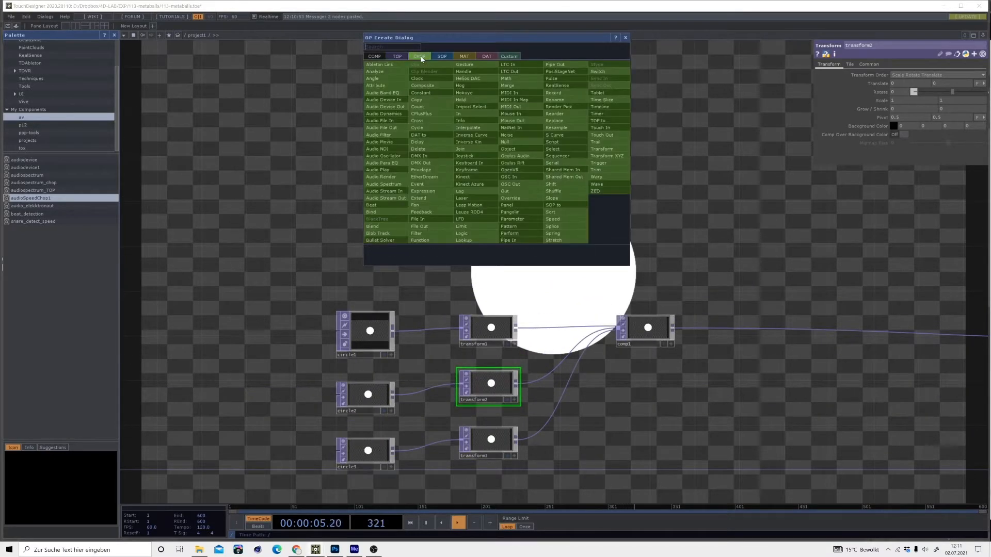
pyautogui.click(508, 136)
pyautogui.click(376, 170)
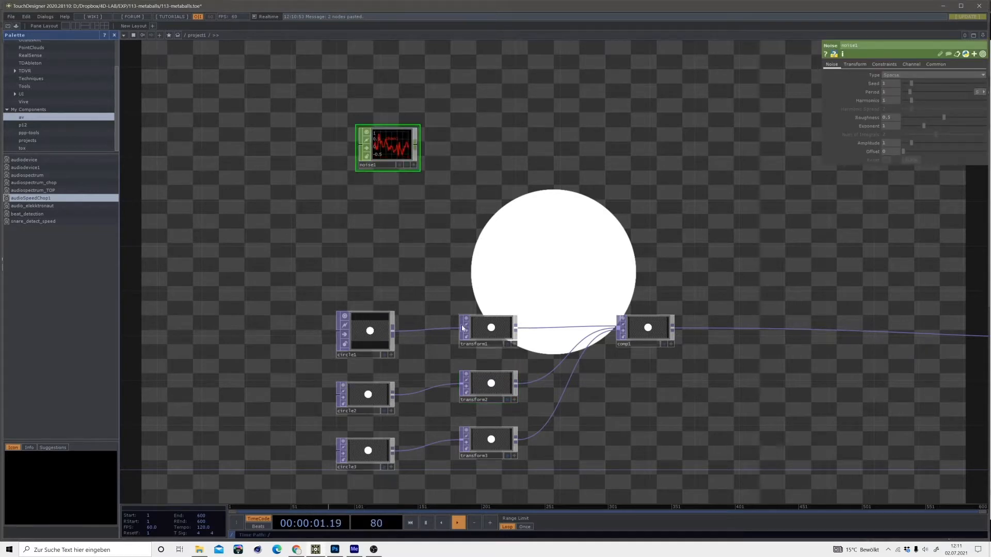
# - Set the Noise CHOP's channel names to x1 y1 x2 y2 x3 y3 and inspect the channels in its viewer
pyautogui.click(490, 327)
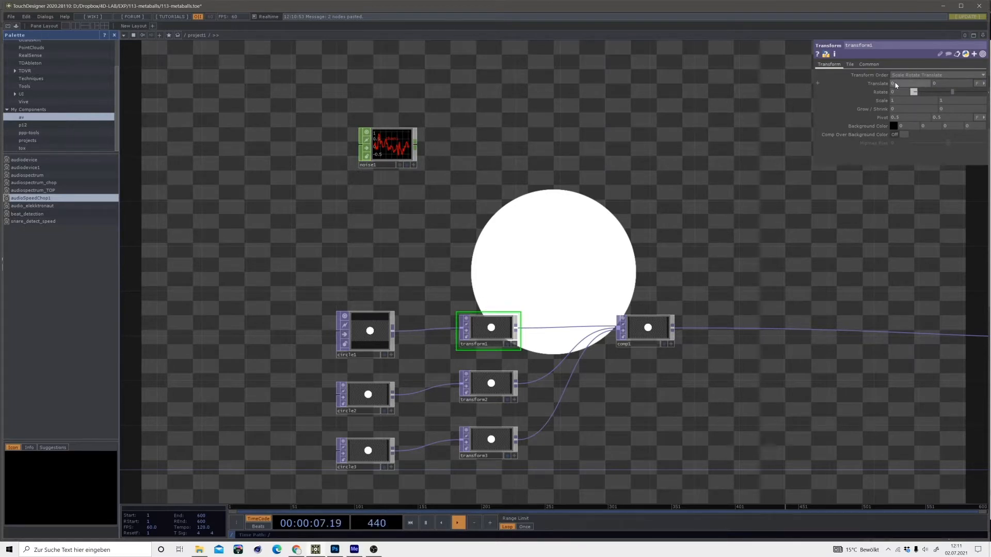
pyautogui.click(385, 146)
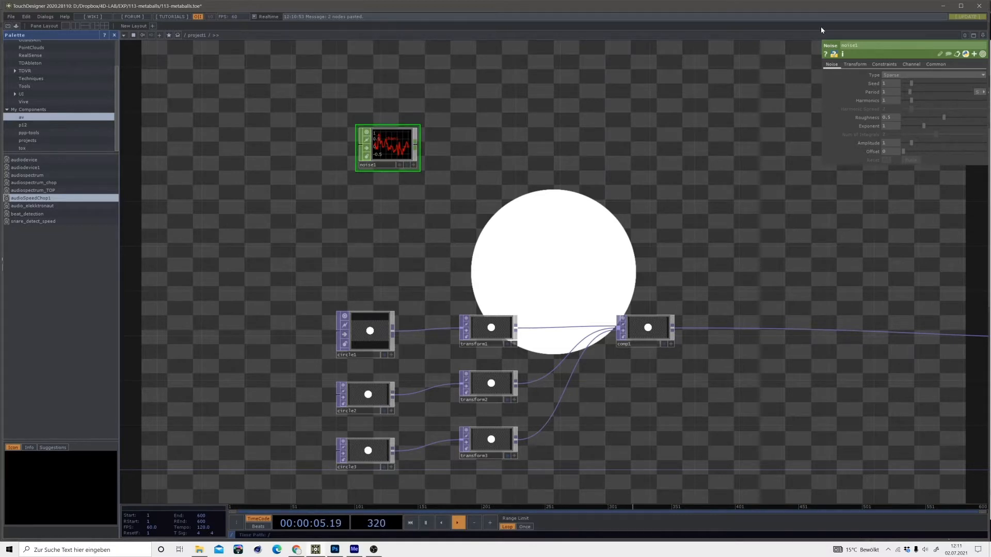
pyautogui.moveTo(564, 187); pyautogui.dragTo(609, 272)
pyautogui.scroll(3, 526, 216)
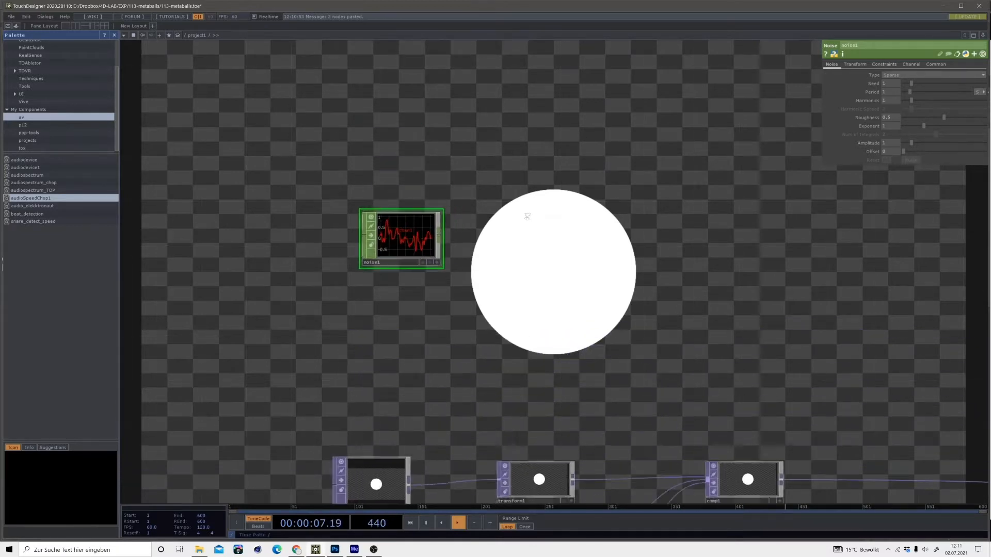
pyautogui.click(910, 64)
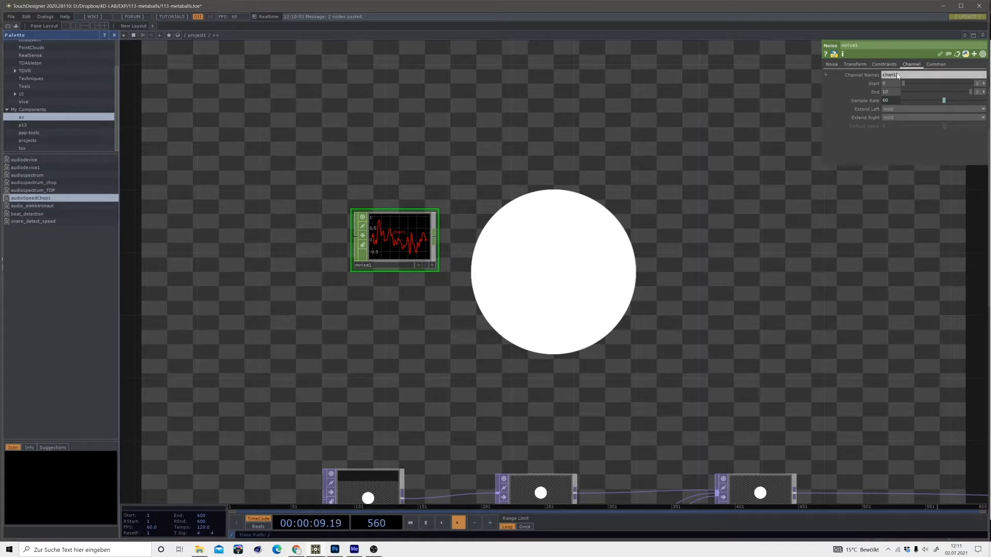
pyautogui.click(896, 75)
pyautogui.write('x1 y1 x')
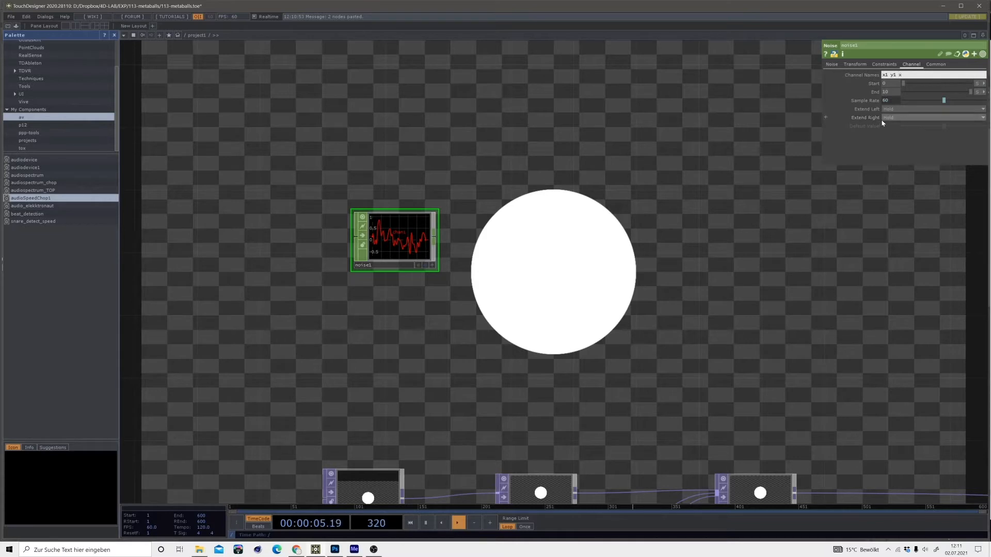
pyautogui.write('2 y2 x3')
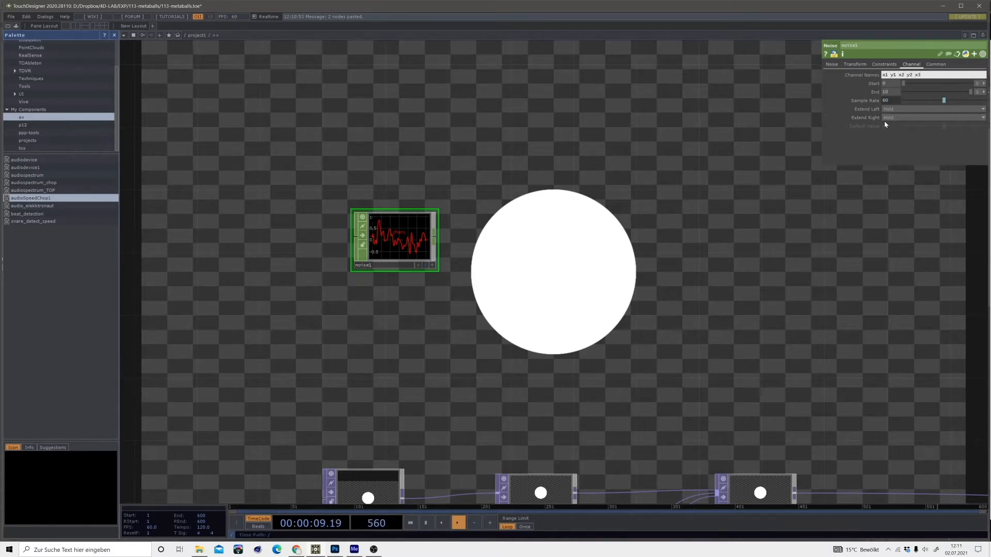
pyautogui.write(' y3')
pyautogui.scroll(2, 436, 186)
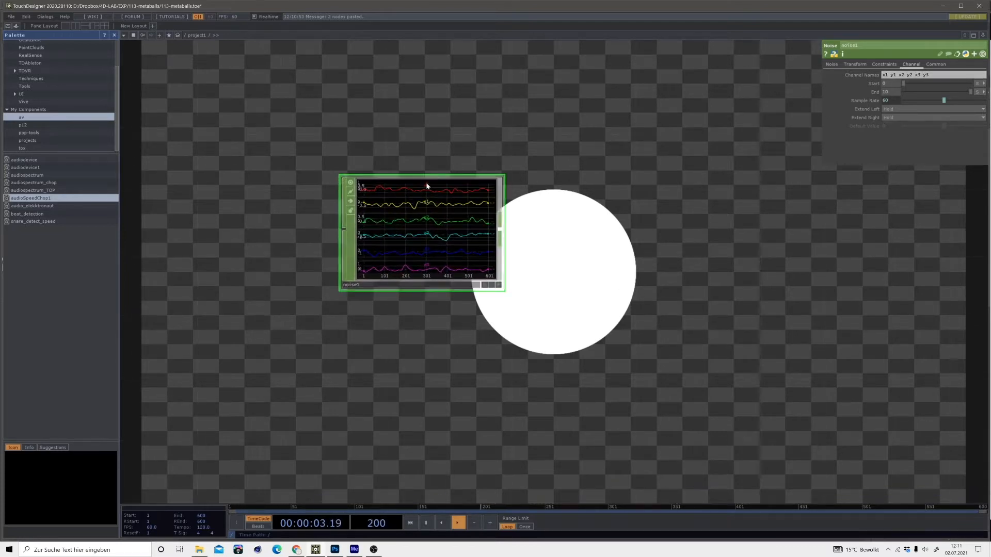
pyautogui.scroll(4, 392, 187)
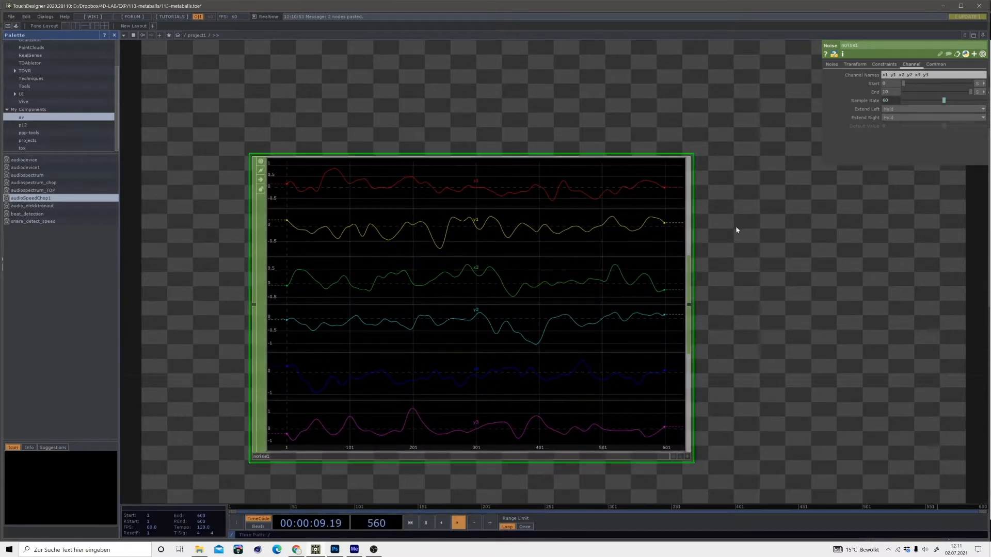
# - Turn on Time Slice for the Noise CHOP
pyautogui.scroll(-2, 737, 228)
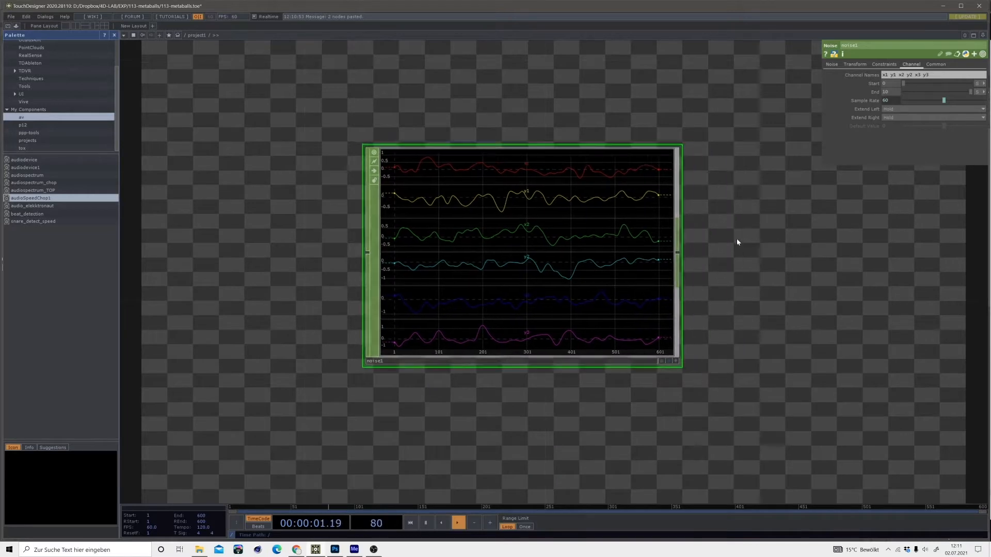
pyautogui.scroll(-3, 647, 177)
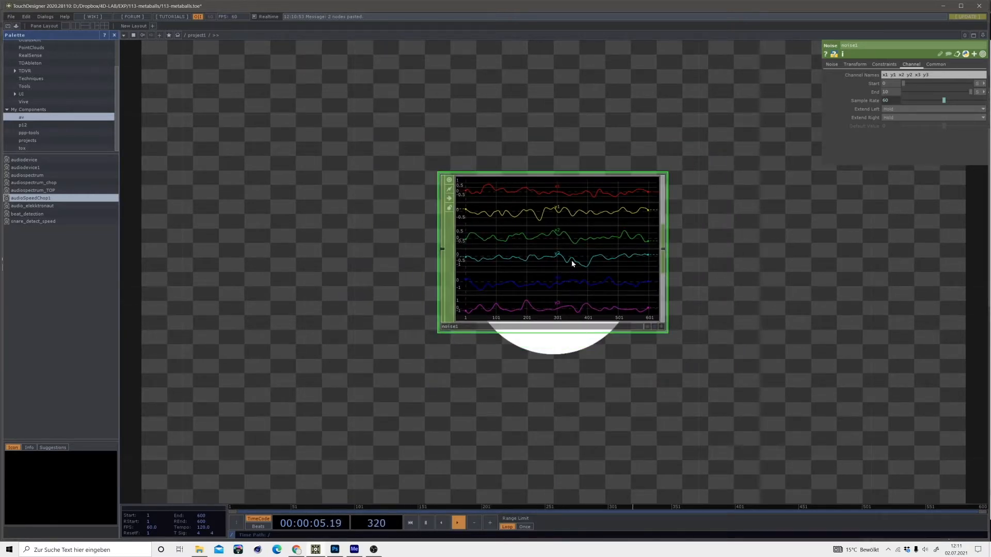
pyautogui.click(934, 65)
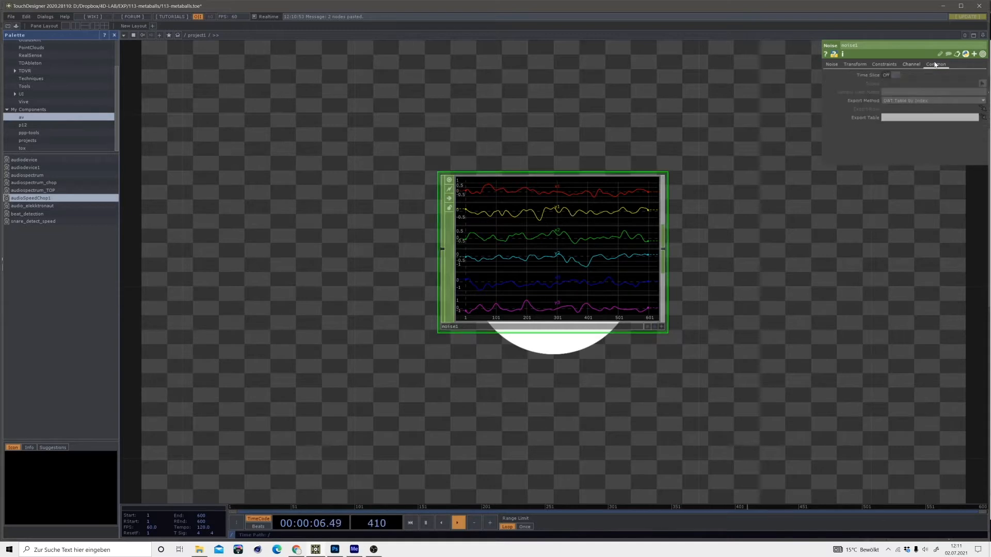
pyautogui.click(893, 74)
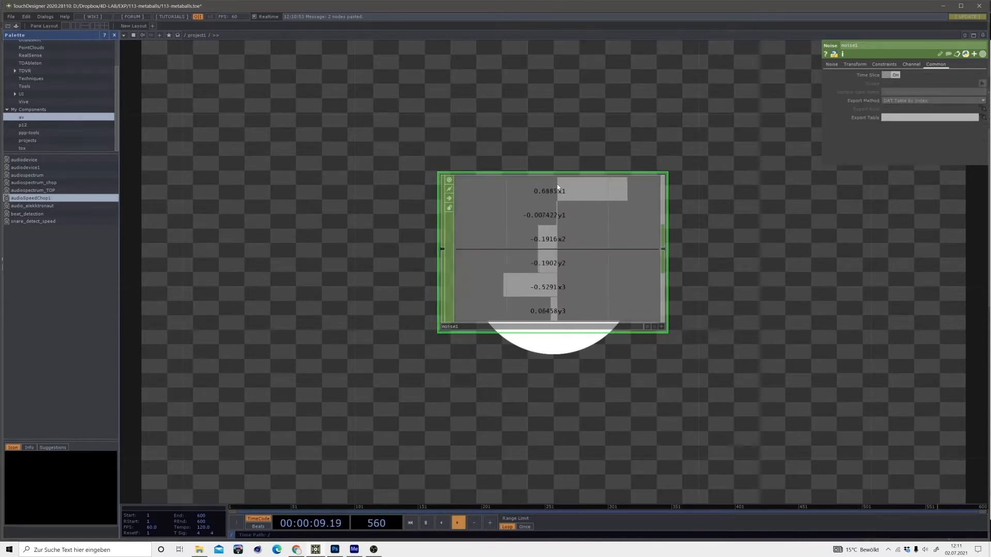
# - Add a Math CHOP to the Noise CHOP's output
pyautogui.scroll(-3, 748, 330)
pyautogui.moveTo(722, 340); pyautogui.dragTo(535, 220)
pyautogui.scroll(-4, 506, 305)
pyautogui.moveTo(469, 173); pyautogui.dragTo(452, 252)
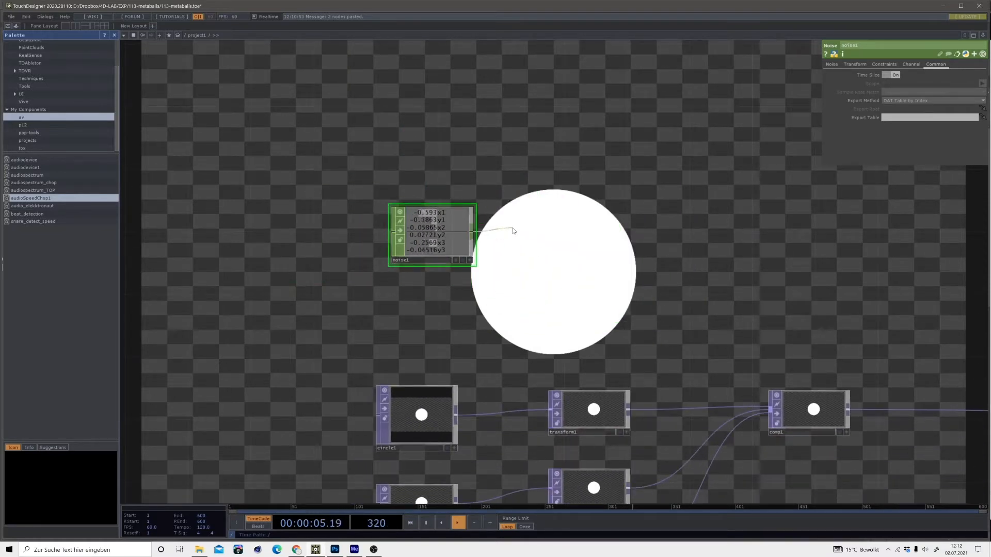
pyautogui.press('Tab')
pyautogui.click(533, 154)
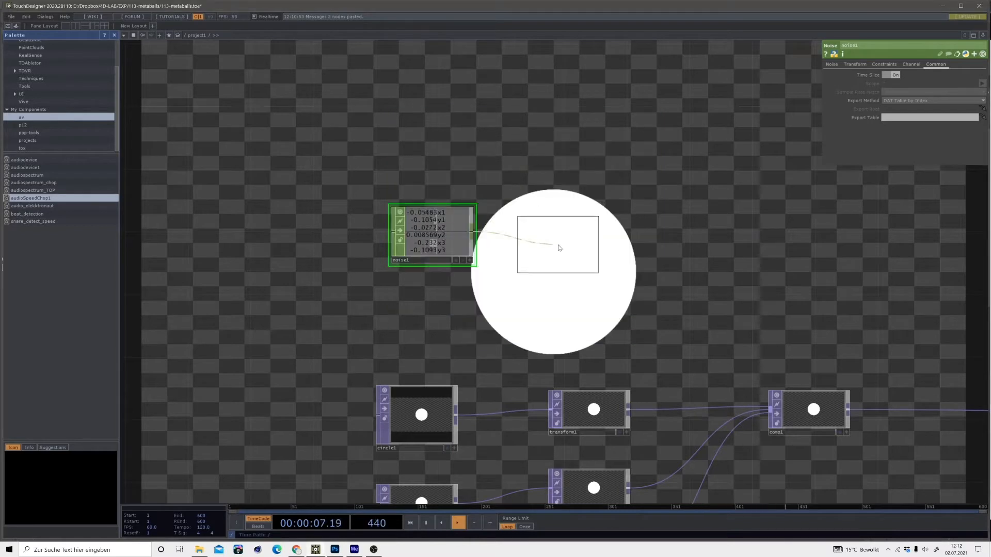
pyautogui.click(557, 250)
# - Set the Math CHOP's From Range to -1 to 1 and move the node above the Transform TOPs
pyautogui.click(870, 64)
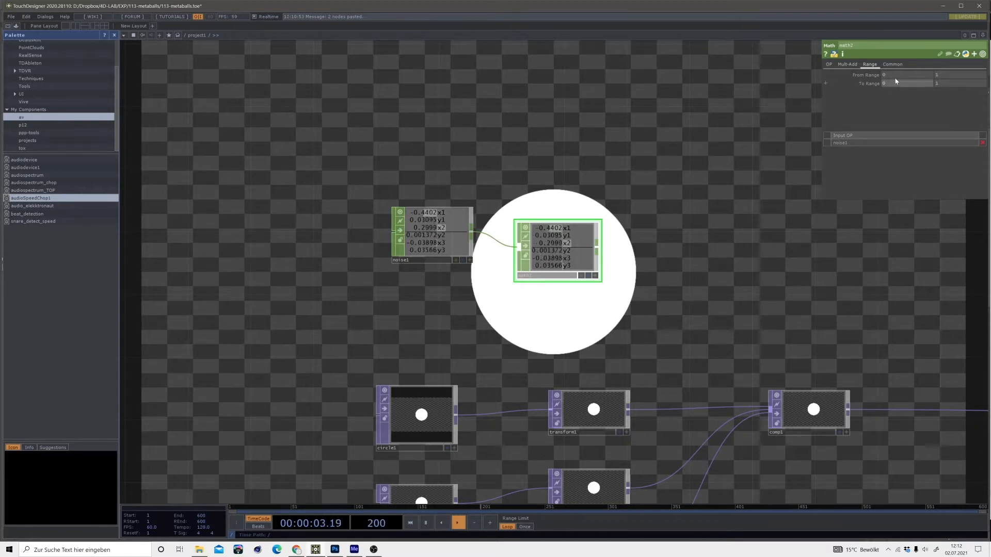
pyautogui.scroll(2, 459, 205)
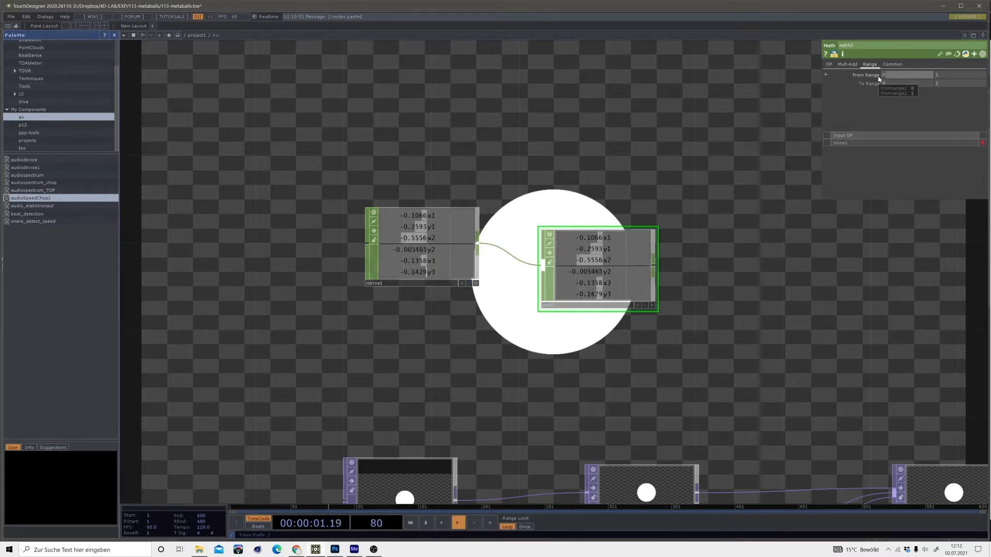
pyautogui.write('-1')
pyautogui.press('Return')
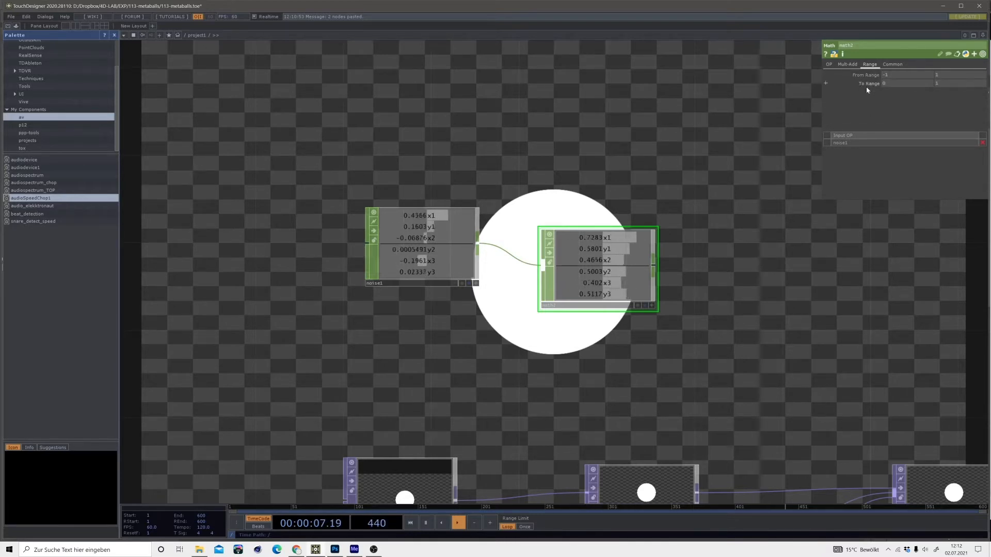
pyautogui.moveTo(719, 308); pyautogui.dragTo(639, 230)
pyautogui.scroll(-2, 638, 231)
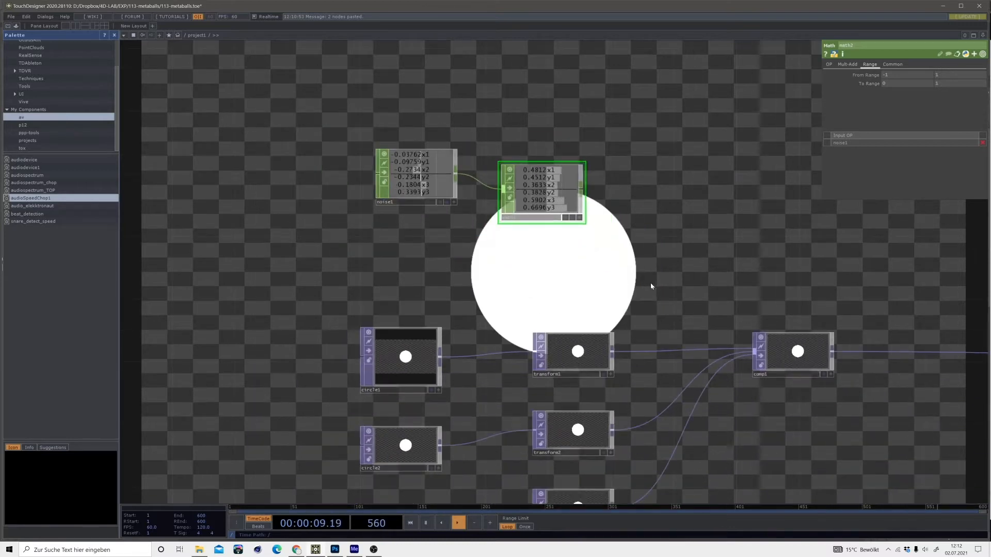
pyautogui.moveTo(650, 283); pyautogui.dragTo(555, 195)
pyautogui.moveTo(453, 123); pyautogui.dragTo(486, 151)
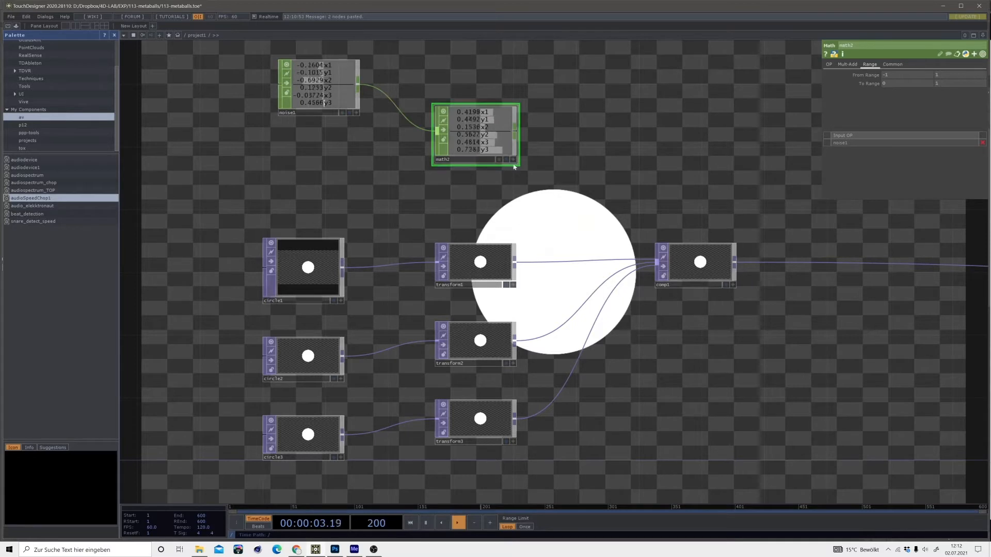
# - Make the Math CHOP's viewer active and link its x1 and y1 channels to transform1's Translate X and Y as CHOP references
pyautogui.click(513, 159)
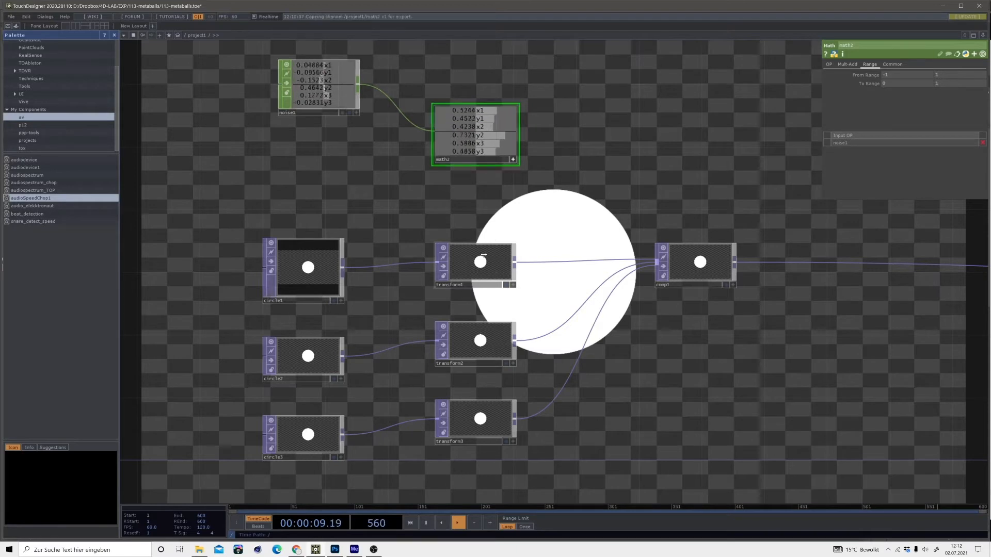
pyautogui.click(480, 262)
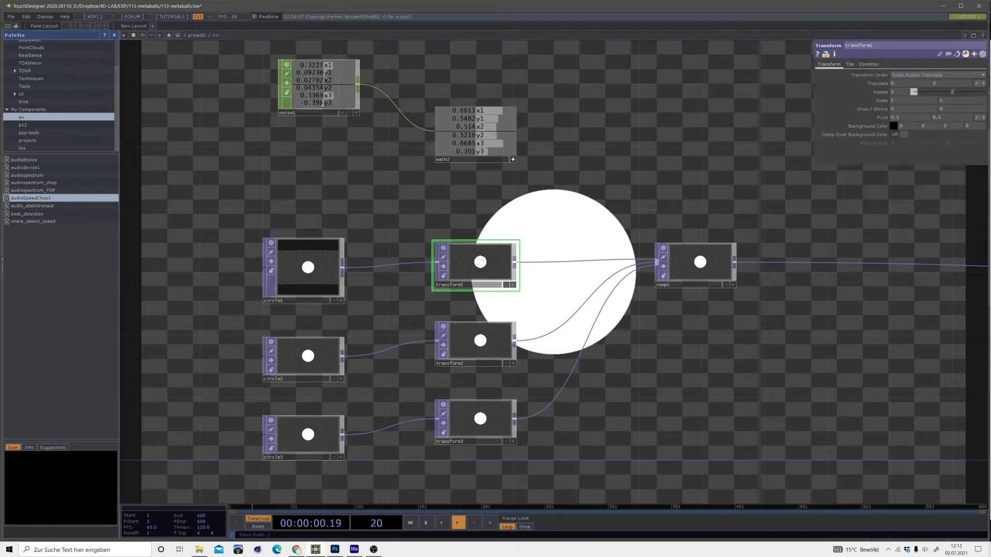
pyautogui.moveTo(913, 83); pyautogui.dragTo(916, 81)
pyautogui.click(916, 77)
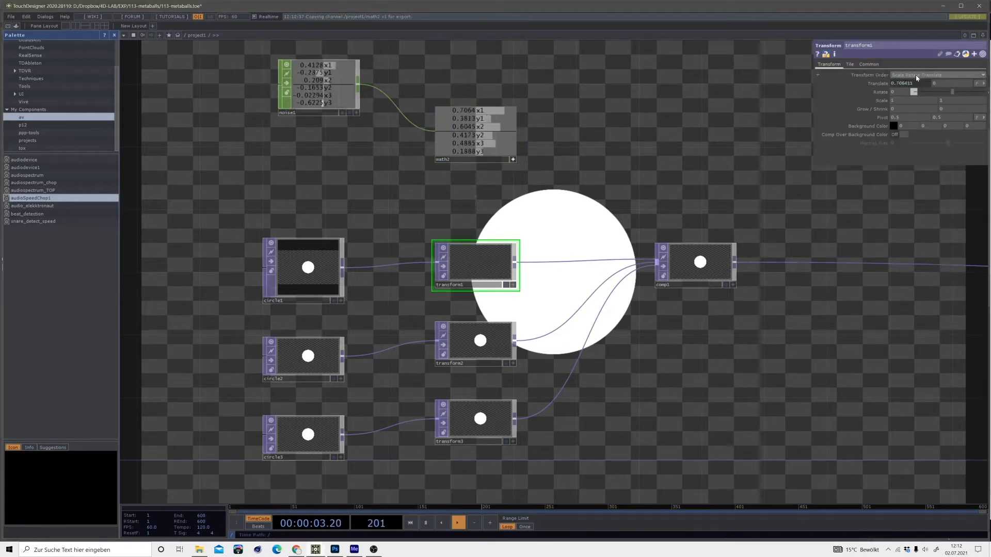
pyautogui.moveTo(480, 119); pyautogui.dragTo(961, 84)
pyautogui.click(960, 82)
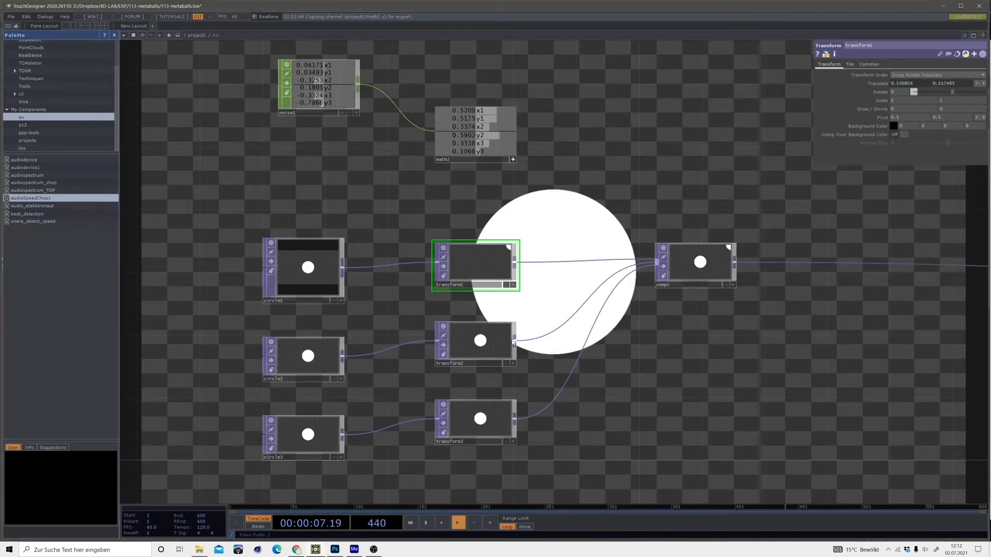
# - Link the Math CHOP's x2 and y2 channels to transform2's Translate X and Y as CHOP references
pyautogui.click(480, 343)
pyautogui.moveTo(469, 126); pyautogui.dragTo(910, 83)
pyautogui.click(911, 82)
pyautogui.moveTo(481, 135); pyautogui.dragTo(944, 84)
pyautogui.click(944, 83)
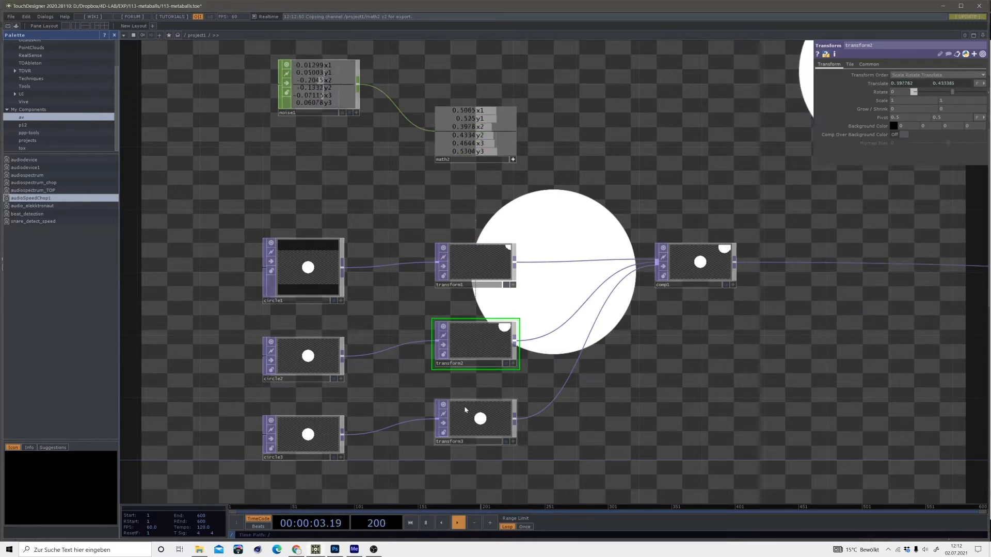
# - Link the Math CHOP's x3 and y3 channels to transform3's Translate X and Y as CHOP references
pyautogui.click(478, 421)
pyautogui.moveTo(762, 87); pyautogui.dragTo(903, 83)
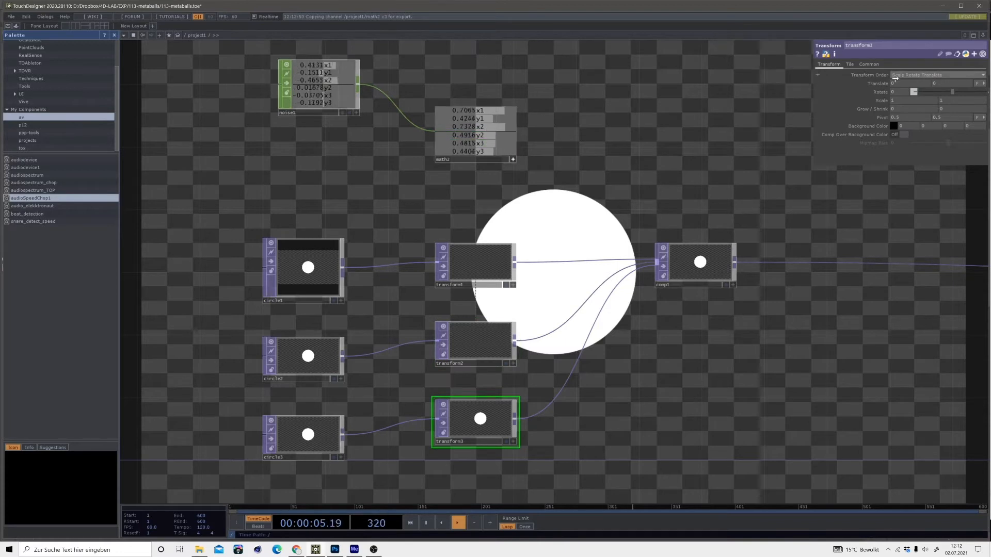
pyautogui.click(903, 80)
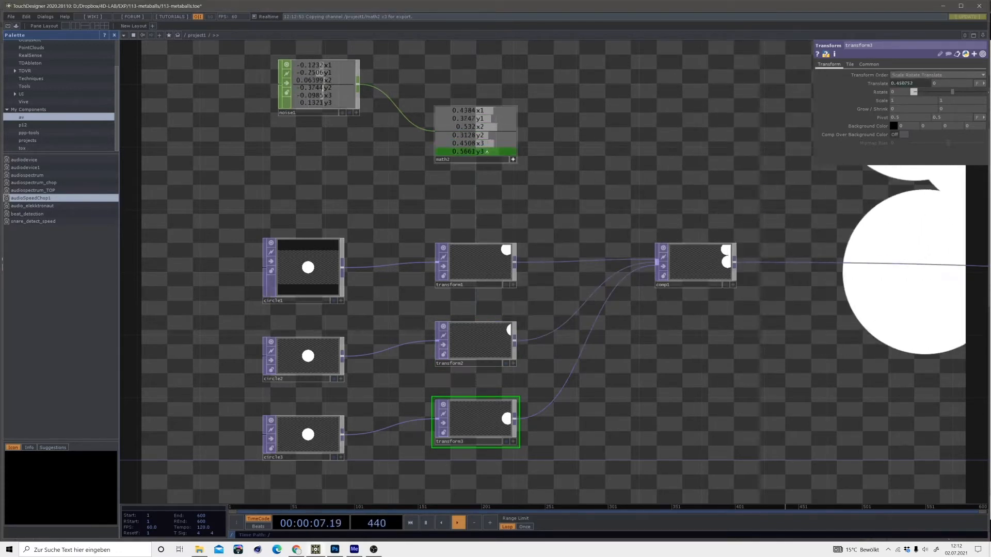
pyautogui.moveTo(944, 82); pyautogui.dragTo(944, 84)
pyautogui.click(945, 82)
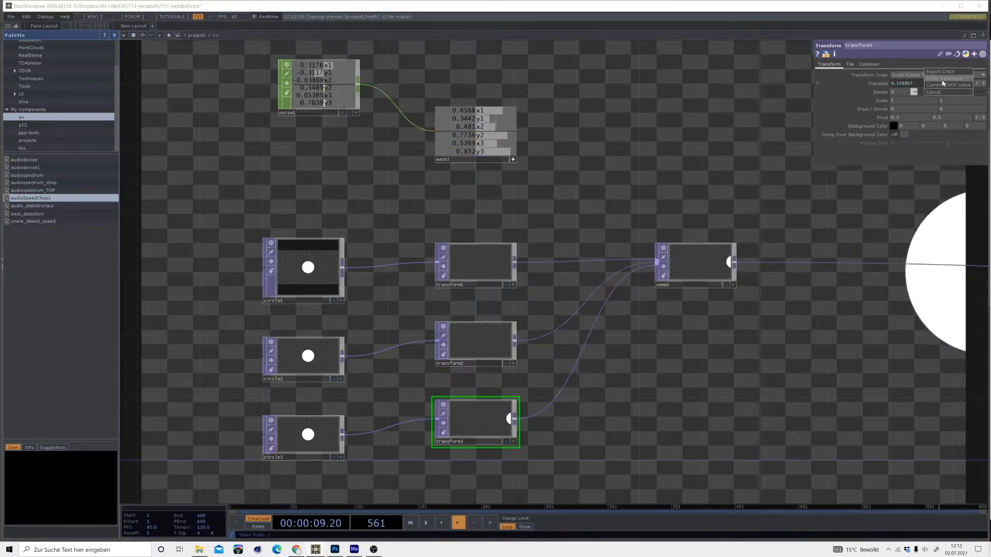
# - Set the Math CHOP's To Range to -0.5 to 0.5
pyautogui.scroll(-3, 692, 185)
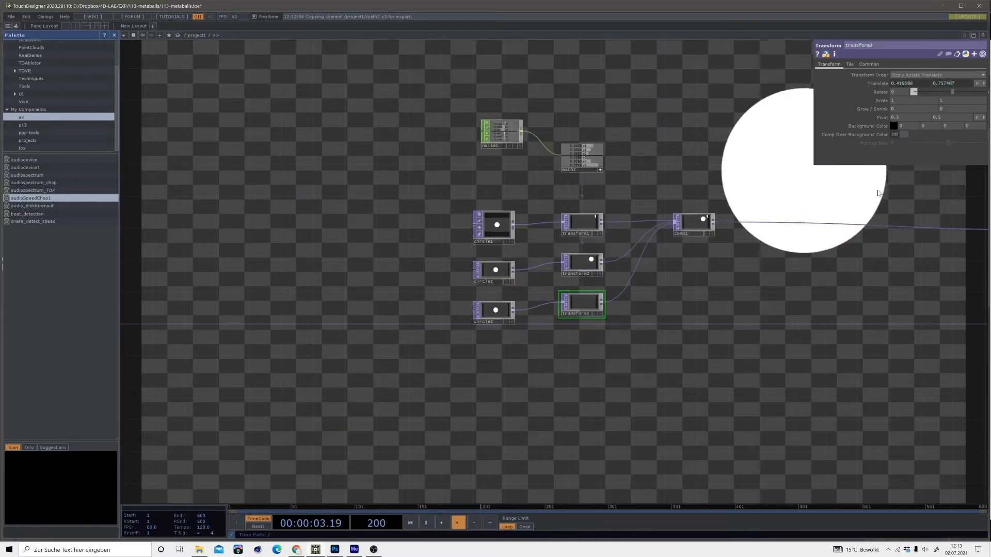
pyautogui.moveTo(593, 181); pyautogui.dragTo(577, 227, button='middle')
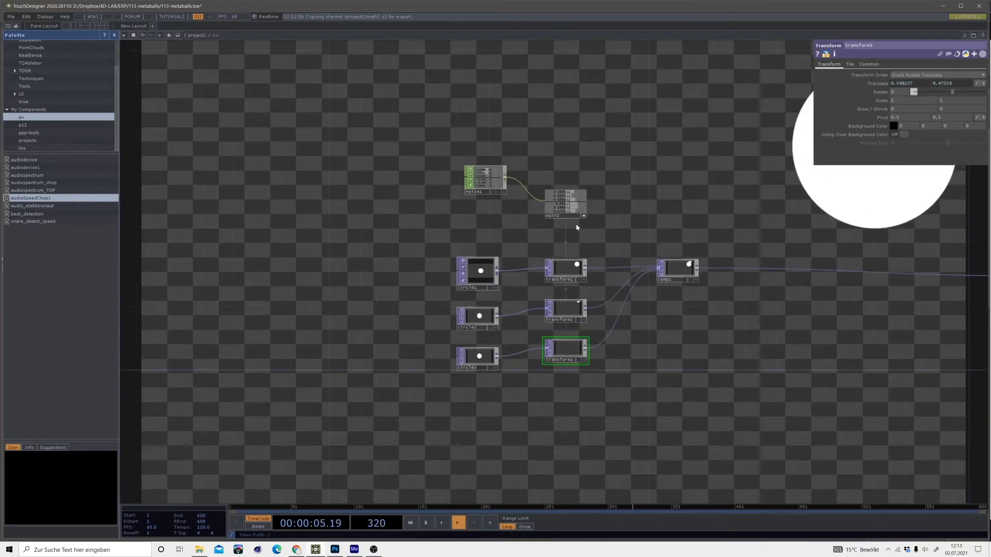
pyautogui.scroll(3, 564, 209)
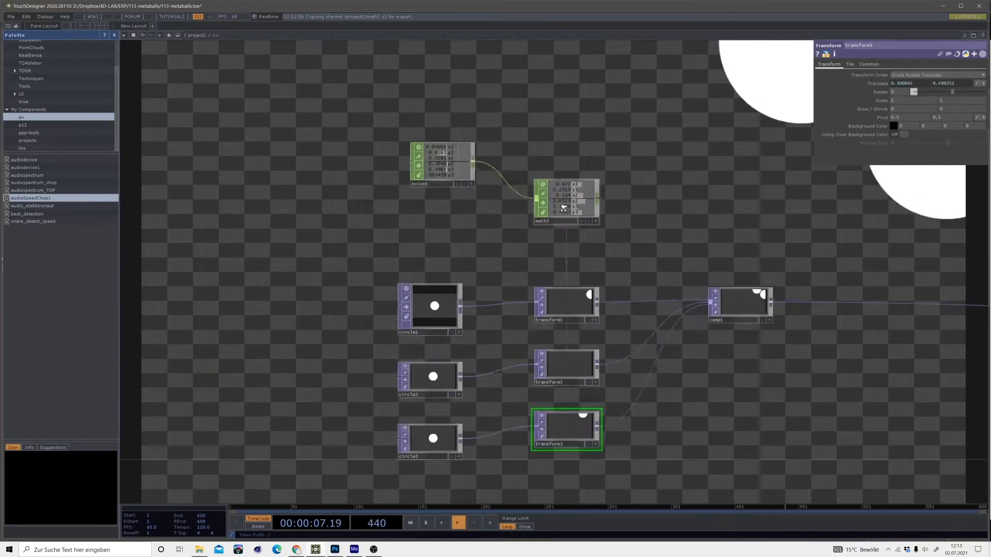
pyautogui.click(564, 209)
pyautogui.scroll(2, 564, 208)
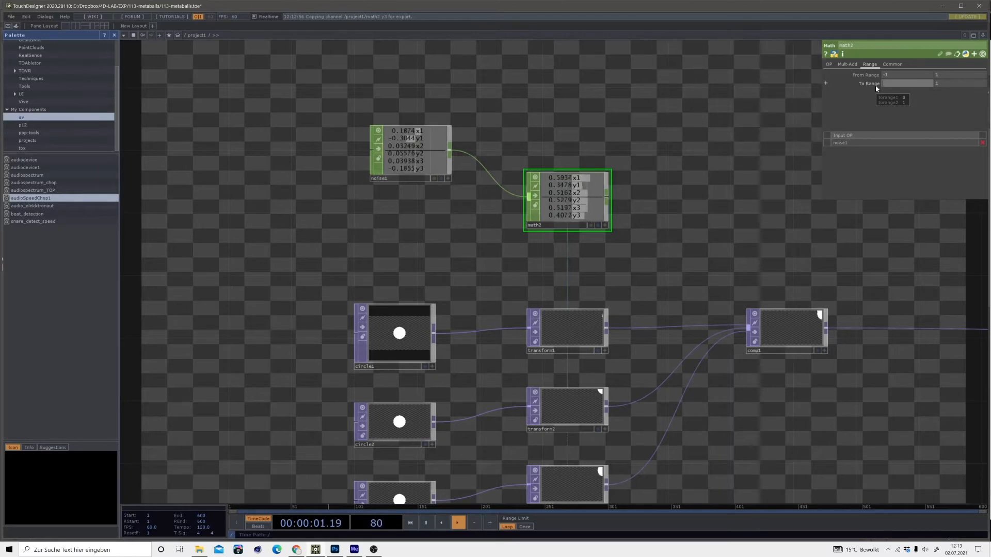
pyautogui.moveTo(942, 83); pyautogui.dragTo(925, 90)
pyautogui.write('0.5')
pyautogui.press('Return')
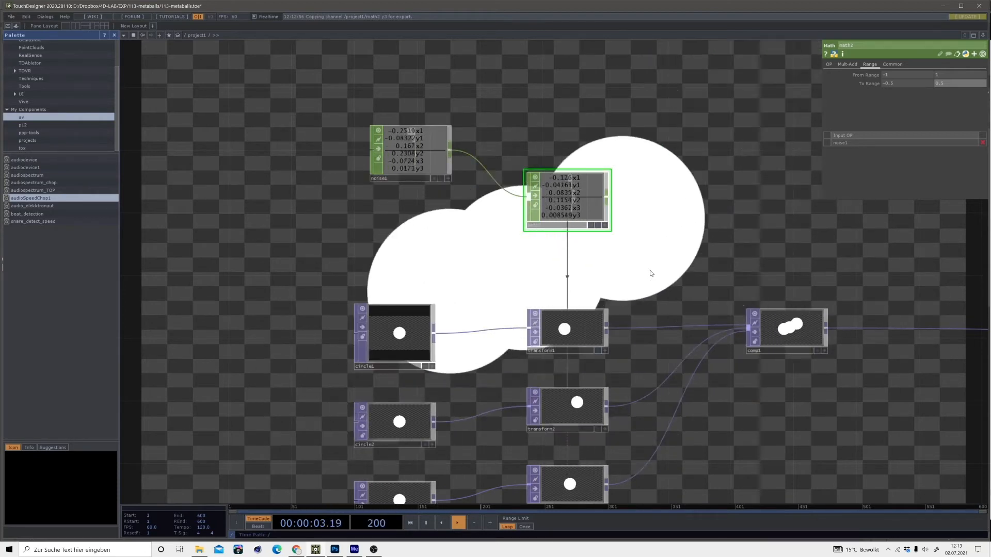
# - Slow the circles' motion by setting the Noise CHOP's Period to 2.24
pyautogui.click(416, 154)
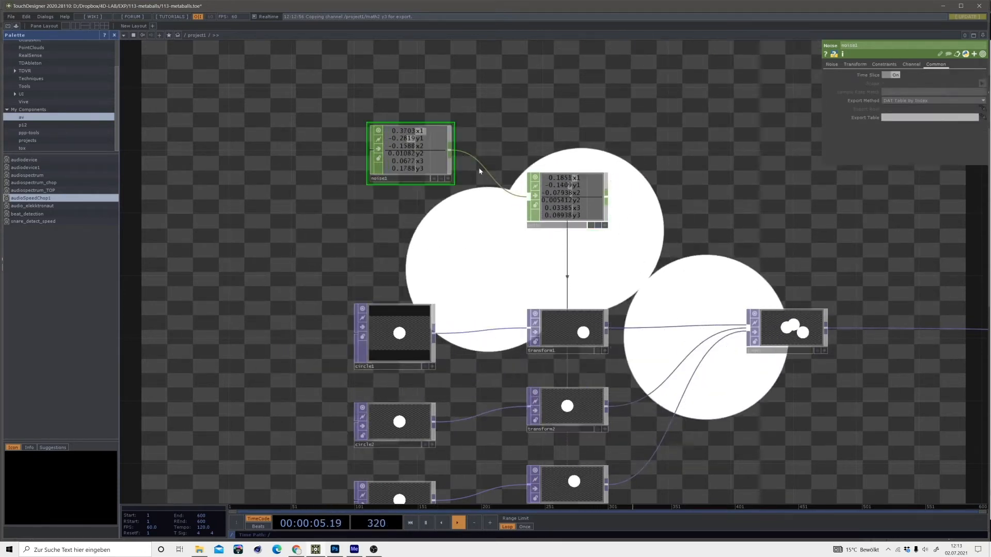
pyautogui.click(829, 64)
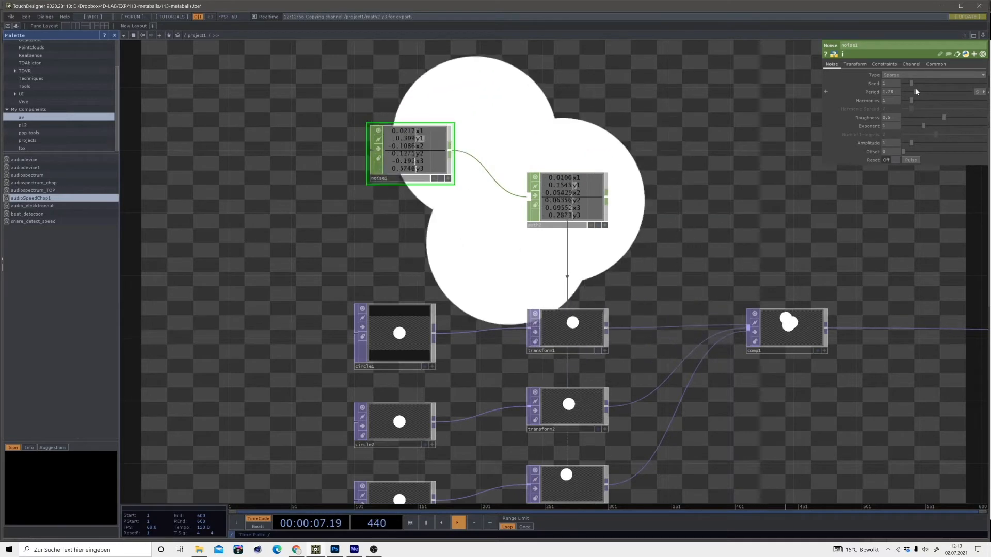
pyautogui.moveTo(917, 92); pyautogui.dragTo(921, 92)
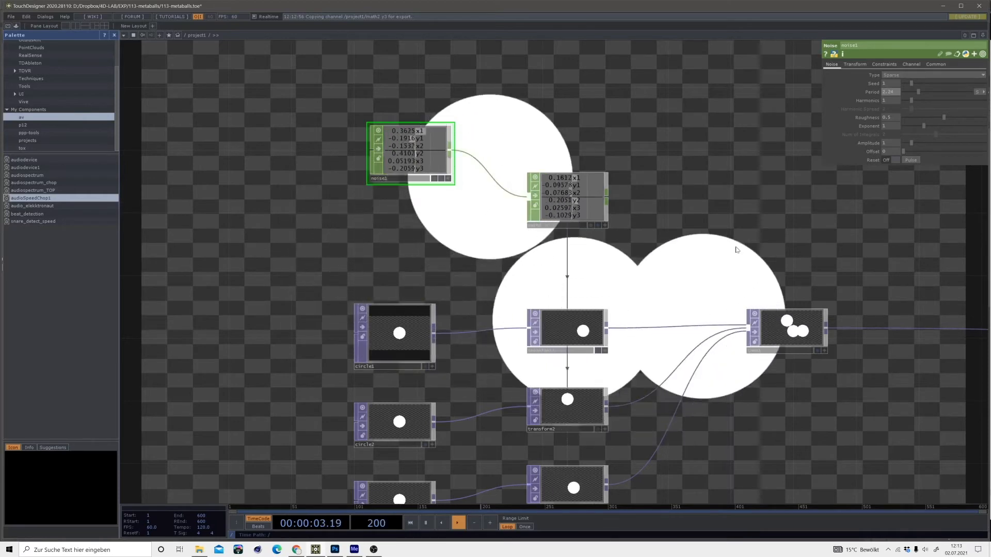
# - Insert a Blur TOP between the Composite and Null TOPs with Filter Size 32 and Pre-Shrink 2
pyautogui.moveTo(703, 197); pyautogui.dragTo(591, 163)
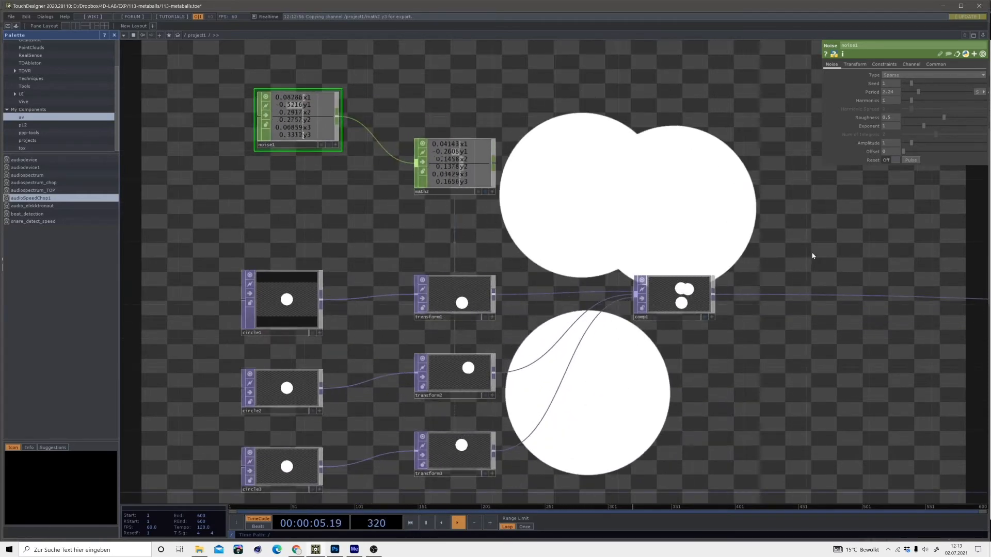
pyautogui.press('h')
pyautogui.scroll(-1, 609, 309)
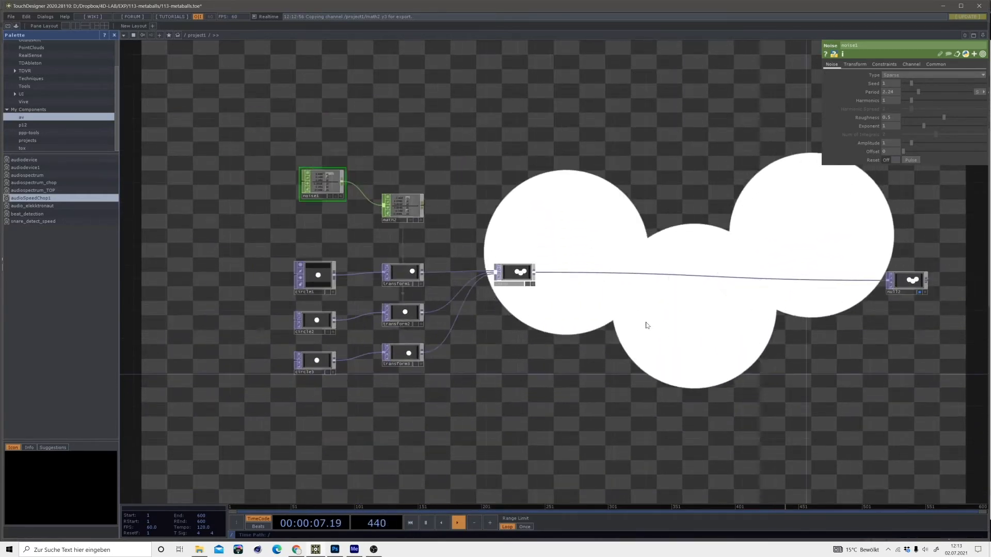
pyautogui.moveTo(619, 269); pyautogui.dragTo(508, 241)
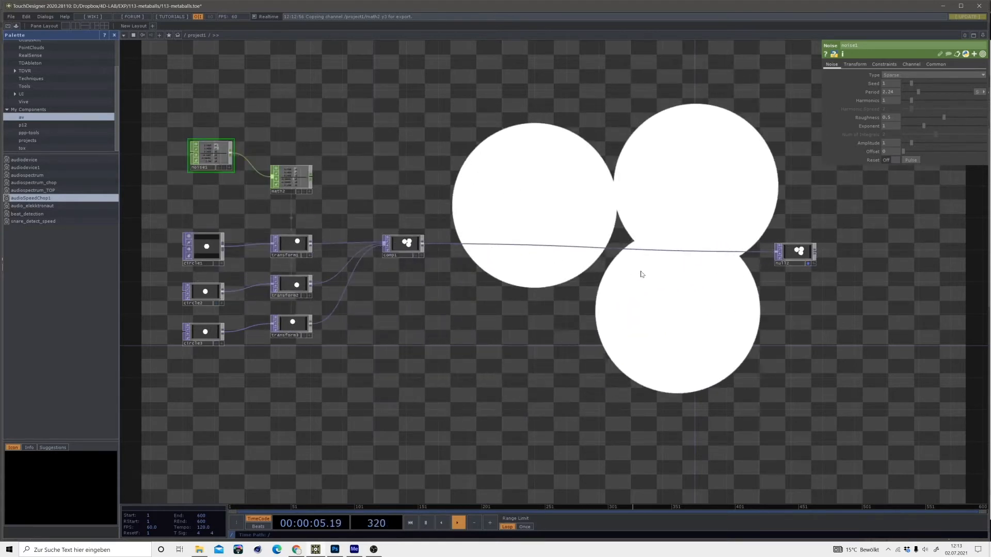
pyautogui.scroll(3, 459, 243)
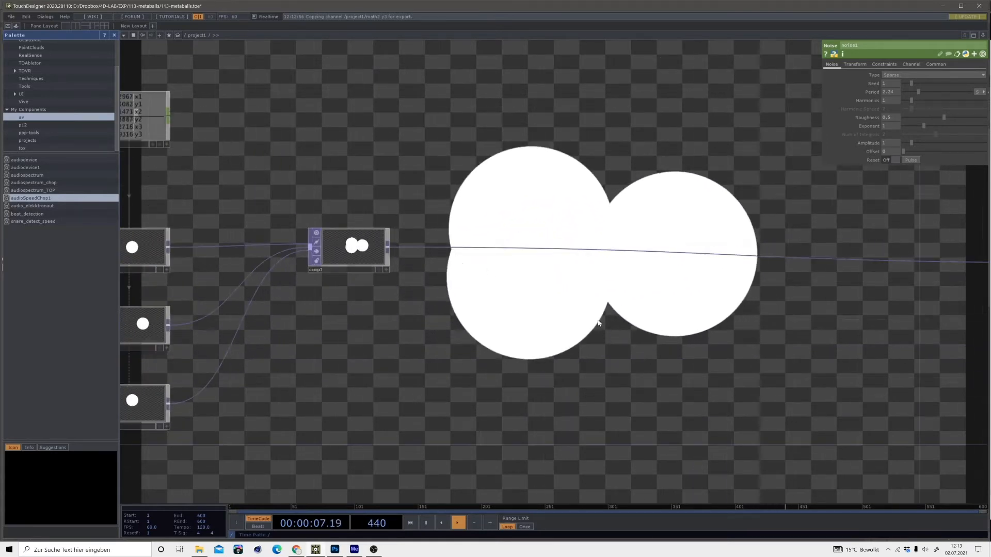
pyautogui.moveTo(452, 251); pyautogui.dragTo(370, 249)
pyautogui.click(380, 238)
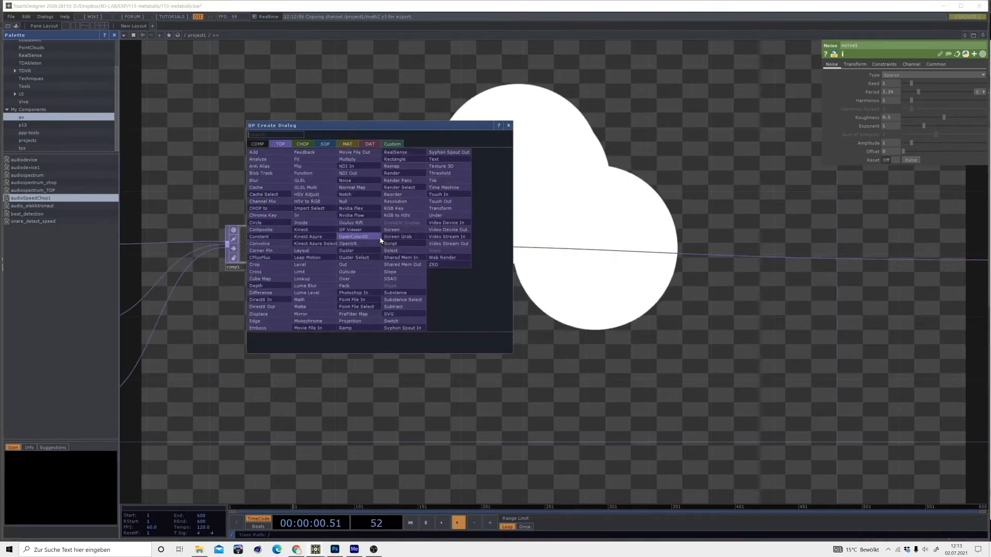
pyautogui.click(261, 180)
pyautogui.click(455, 255)
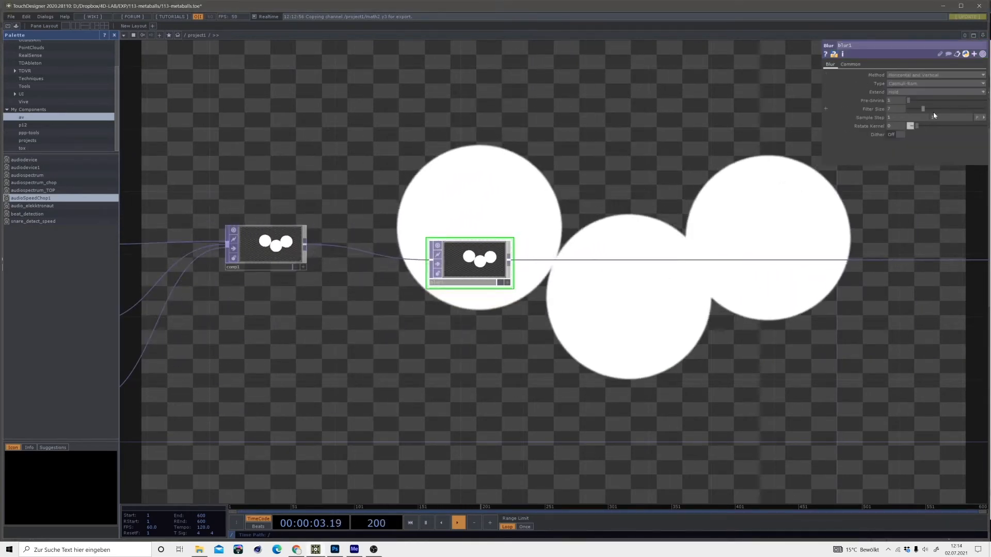
pyautogui.moveTo(932, 110)
pyautogui.mouseDown()
pyautogui.moveTo(984, 109)
pyautogui.moveTo(918, 101)
pyautogui.mouseUp()
pyautogui.click(977, 100)
# - Insert a Threshold TOP between the Blur and Null TOPs
pyautogui.moveTo(608, 304); pyautogui.dragTo(490, 278)
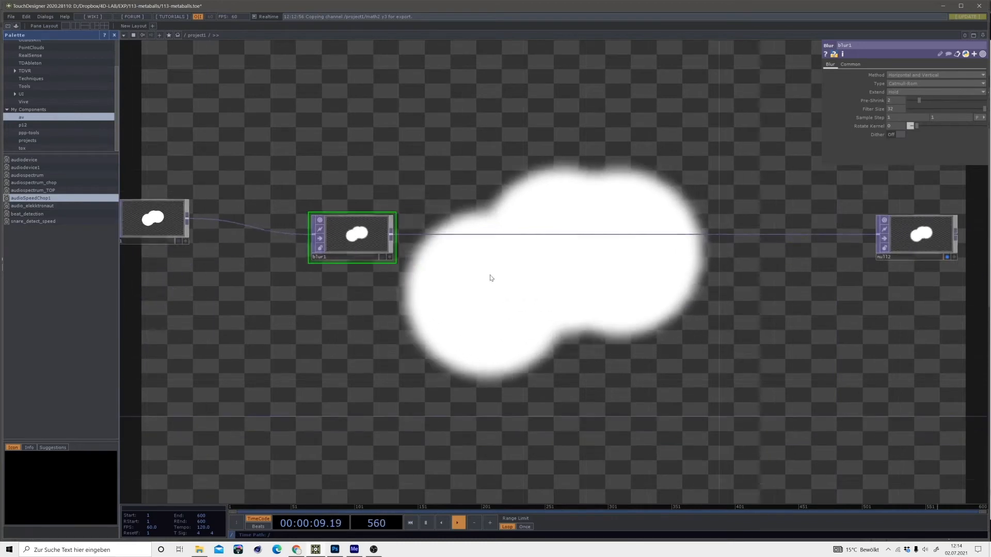
pyautogui.rightClick(488, 233)
pyautogui.click(488, 225)
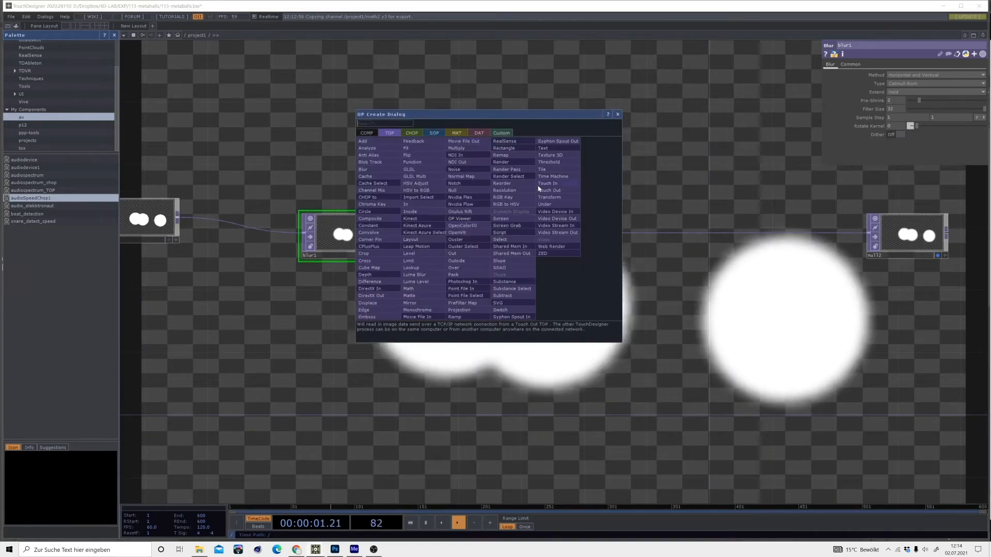
pyautogui.click(549, 161)
pyautogui.click(495, 230)
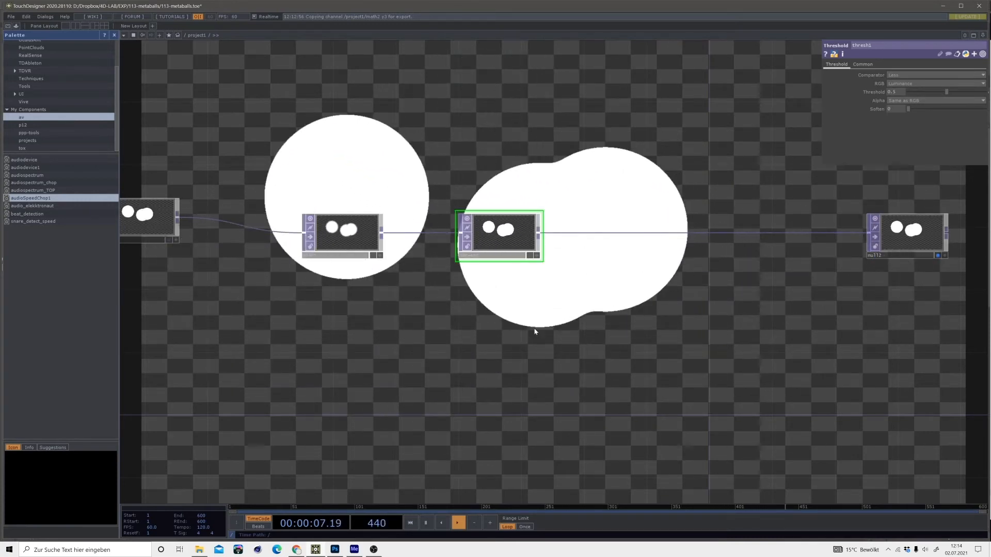
# - Slow the circles' motion further by raising the Noise CHOP's Period to slightly above 3
pyautogui.moveTo(580, 371); pyautogui.dragTo(810, 405)
pyautogui.moveTo(444, 365); pyautogui.dragTo(548, 393)
pyautogui.moveTo(210, 195); pyautogui.dragTo(428, 243)
pyautogui.click(310, 162)
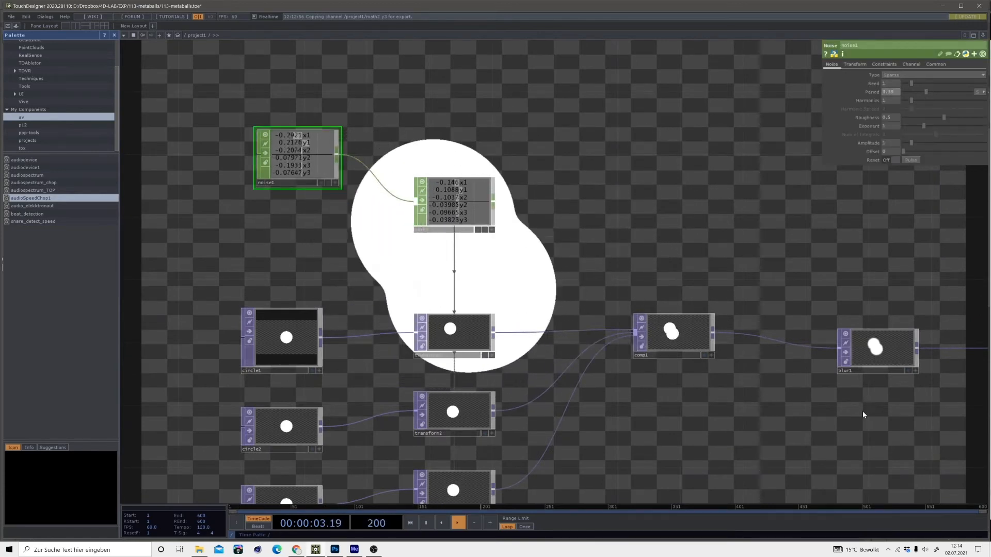
pyautogui.moveTo(863, 415); pyautogui.dragTo(482, 336)
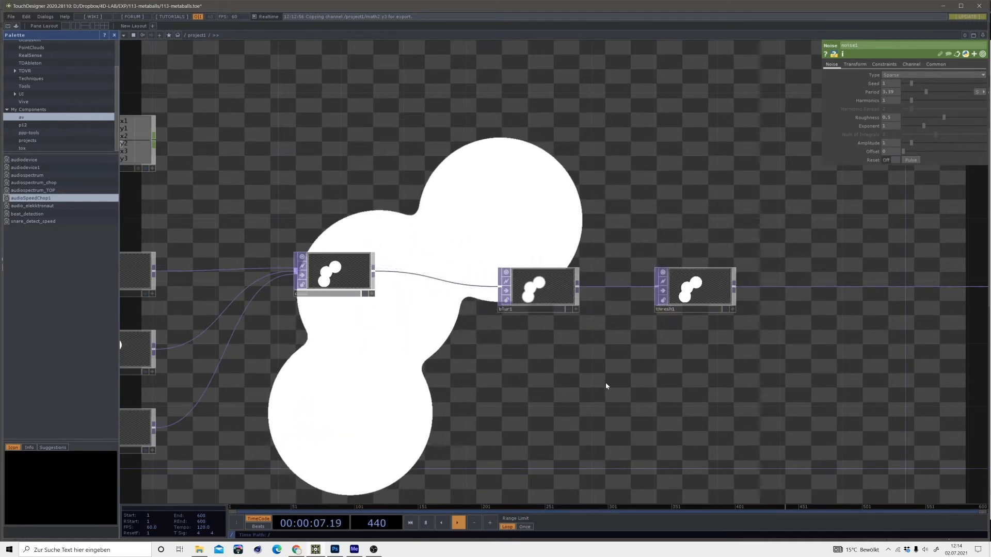
pyautogui.moveTo(605, 385); pyautogui.dragTo(459, 346)
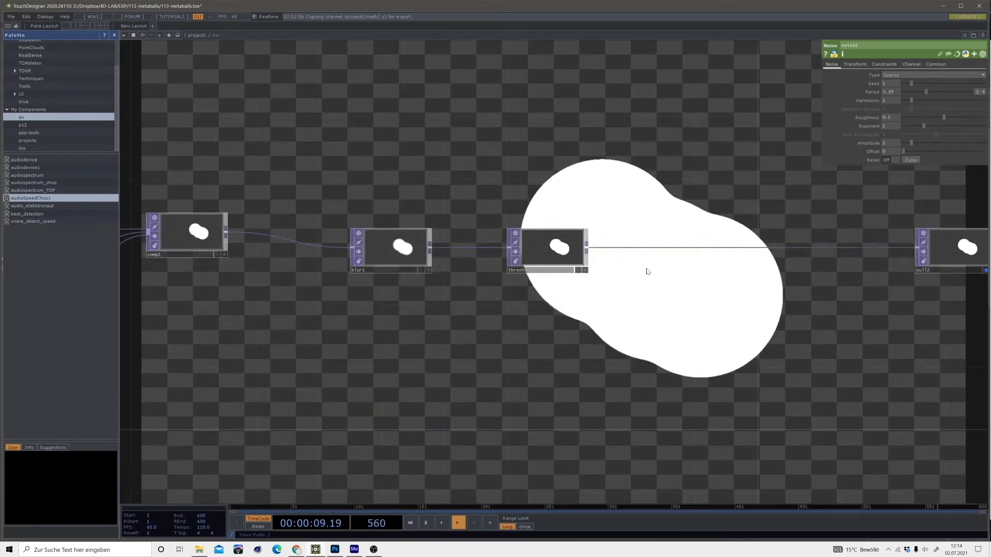
# - Try higher and lower Pre-Shrink values on the Blur TOP before the Threshold, ending at 2
pyautogui.click(398, 261)
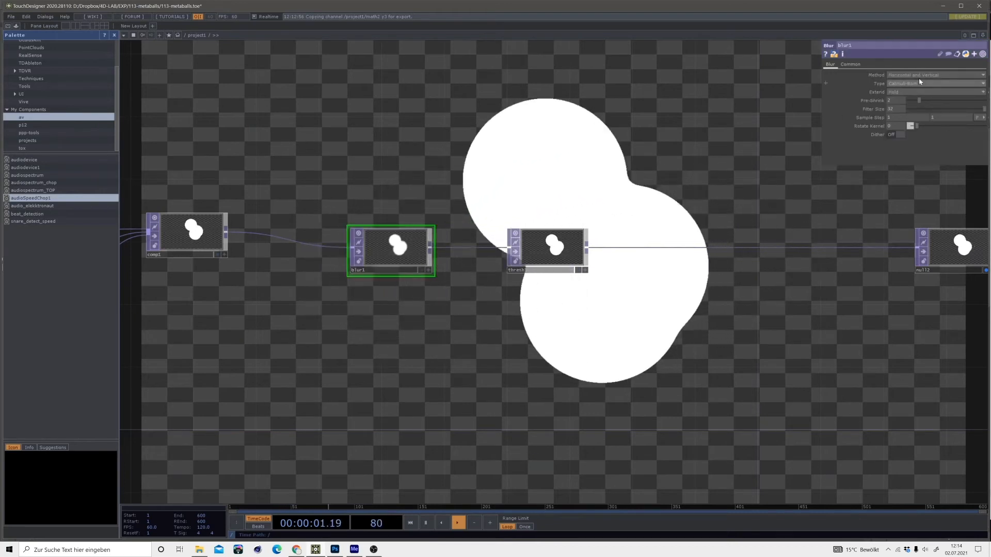
pyautogui.moveTo(956, 106); pyautogui.dragTo(982, 106)
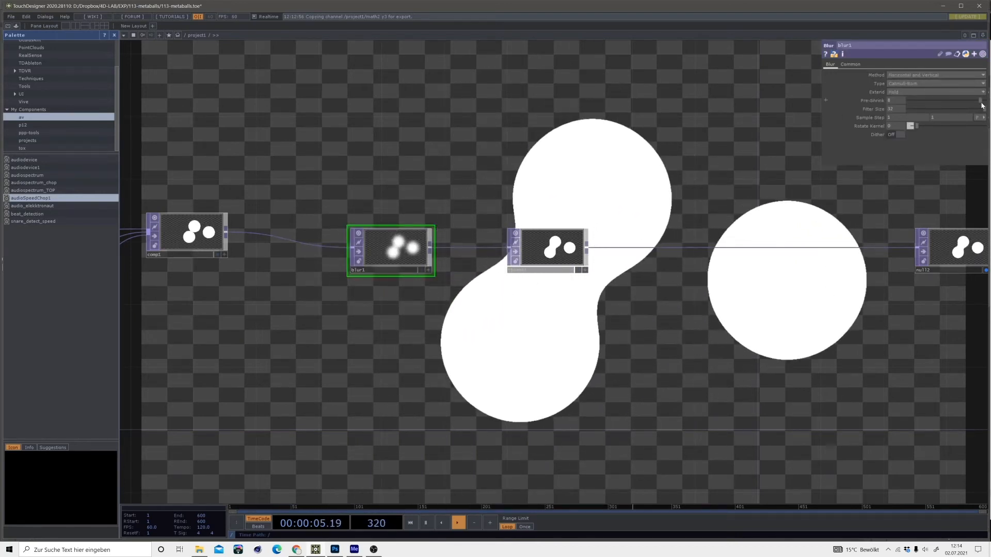
pyautogui.moveTo(979, 105); pyautogui.dragTo(941, 105)
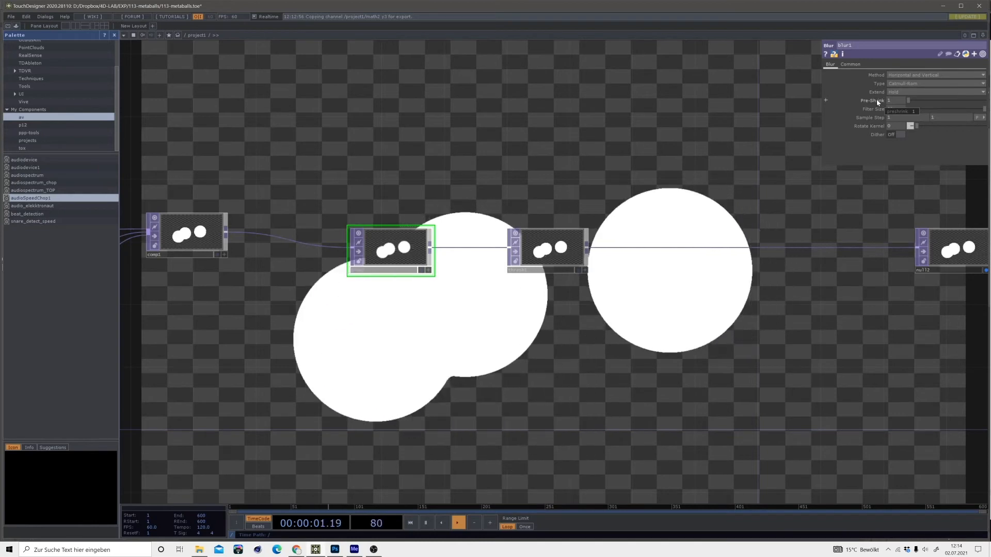
pyautogui.moveTo(876, 102); pyautogui.dragTo(891, 99)
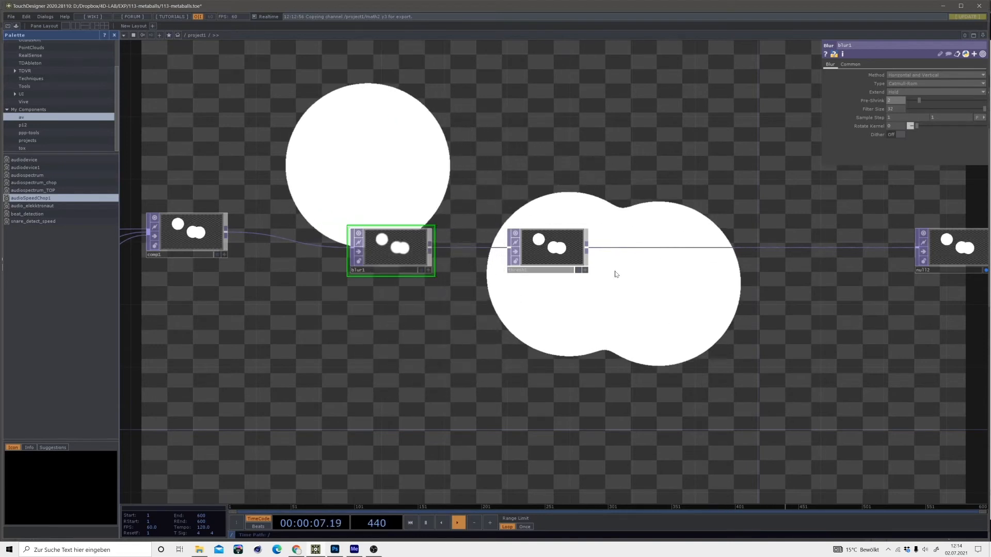
# - Insert an RGB Key TOP between the Threshold and Null TOPs, placed close to the Null
pyautogui.moveTo(729, 305); pyautogui.dragTo(393, 249)
pyautogui.rightClick(580, 228)
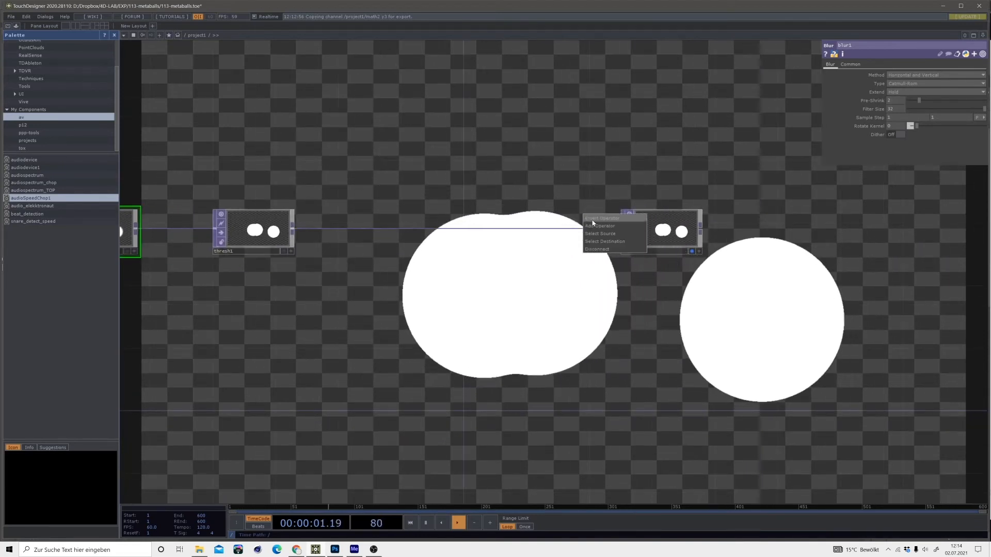
pyautogui.click(592, 222)
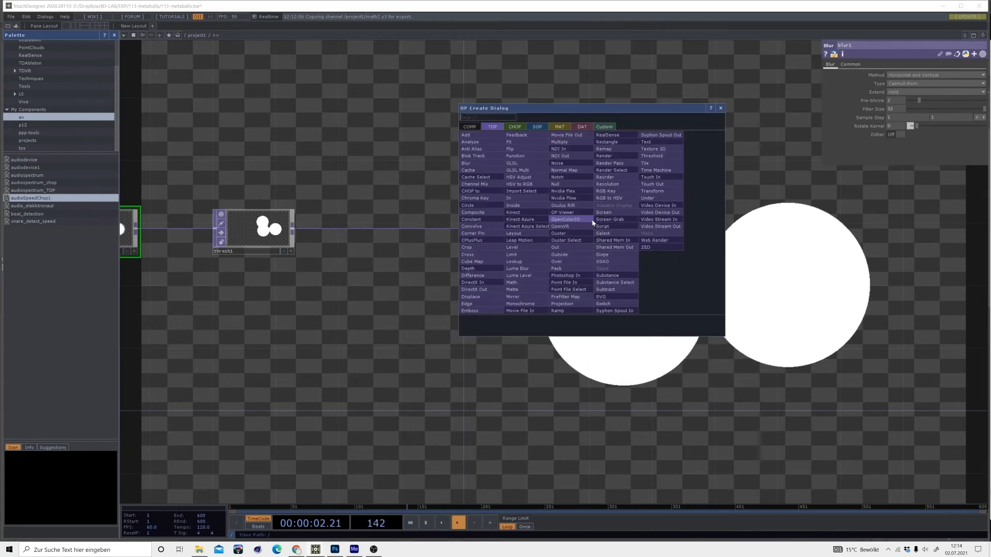
pyautogui.click(604, 191)
pyautogui.click(536, 235)
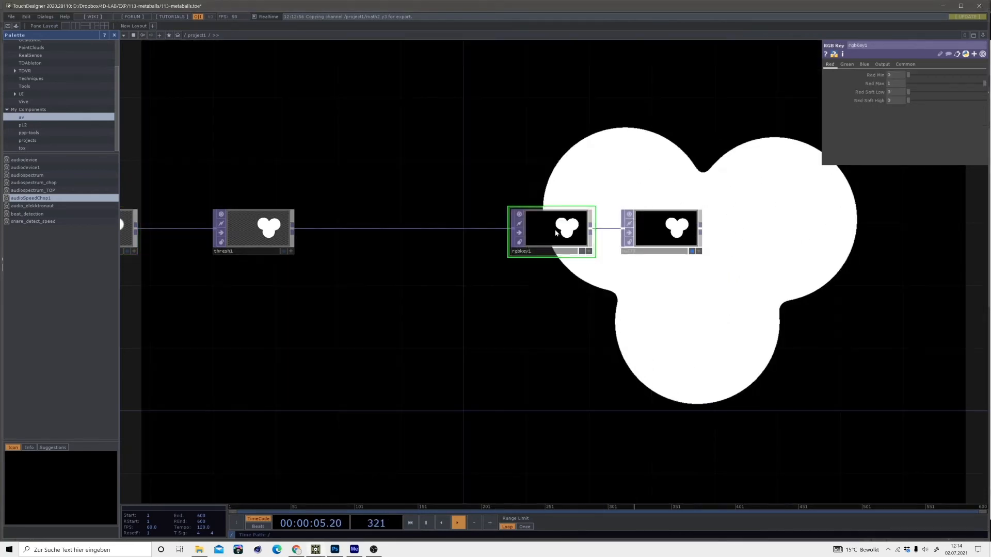
pyautogui.moveTo(536, 235); pyautogui.dragTo(598, 234)
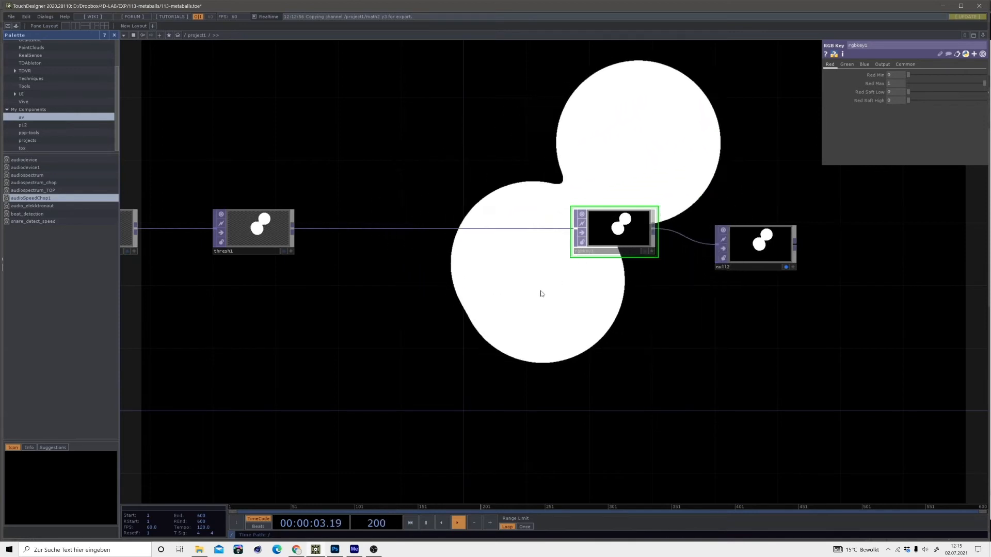
# - Insert the rgbaDelay image filter component between the Threshold and RGB Key TOPs, and move the RGB Key and Null further downstream
pyautogui.scroll(3, 60, 88)
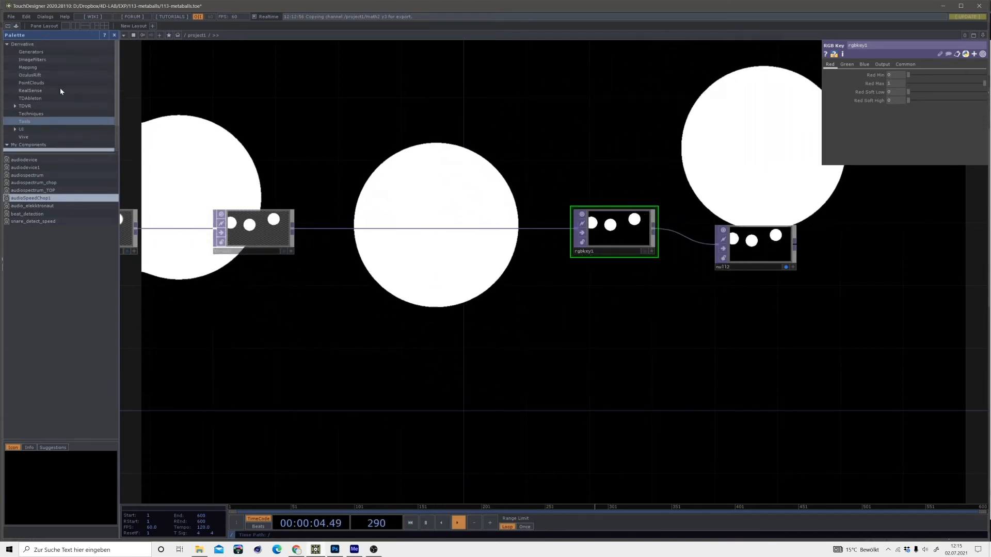
pyautogui.click(32, 59)
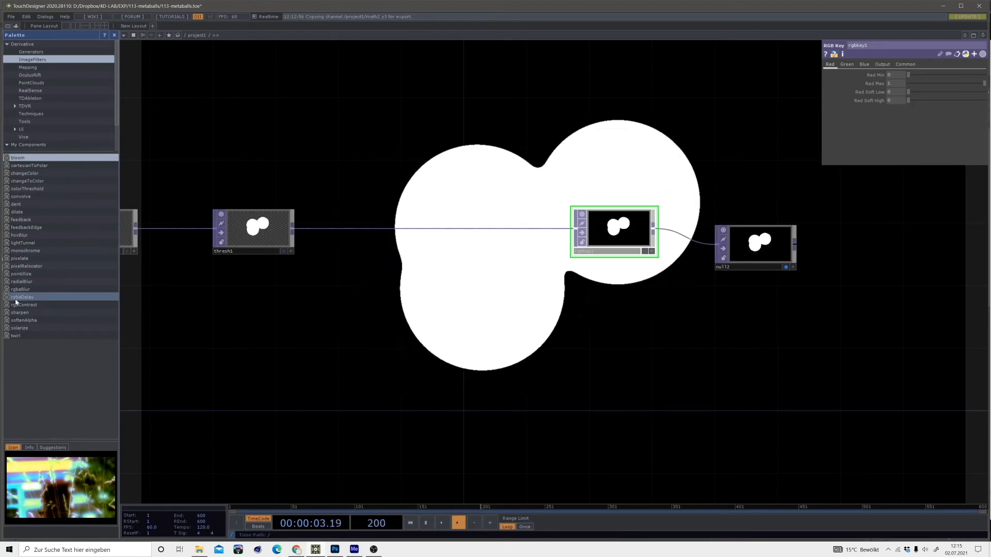
pyautogui.moveTo(305, 331); pyautogui.dragTo(372, 344)
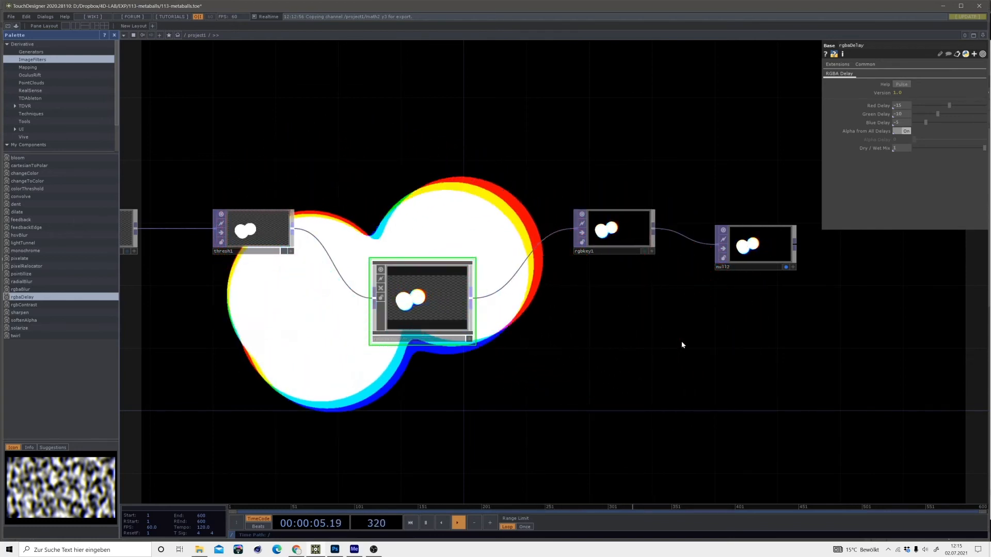
pyautogui.moveTo(739, 345); pyautogui.dragTo(542, 295)
pyautogui.moveTo(650, 286); pyautogui.dragTo(435, 180, button='right')
pyautogui.moveTo(435, 180); pyautogui.dragTo(725, 209)
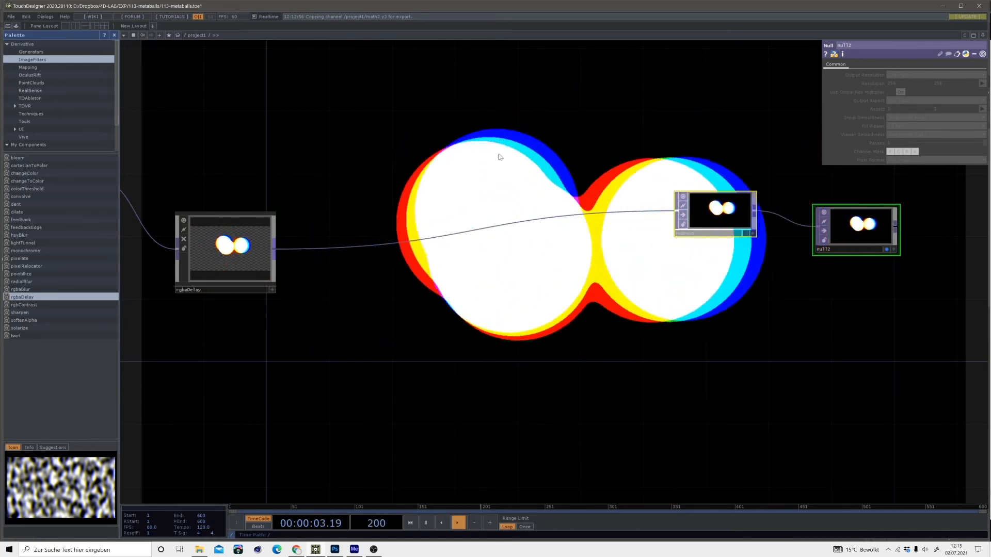
# - Insert a Blur TOP between rgbaDelay and the RGB Key with Filter Size 30
pyautogui.rightClick(413, 243)
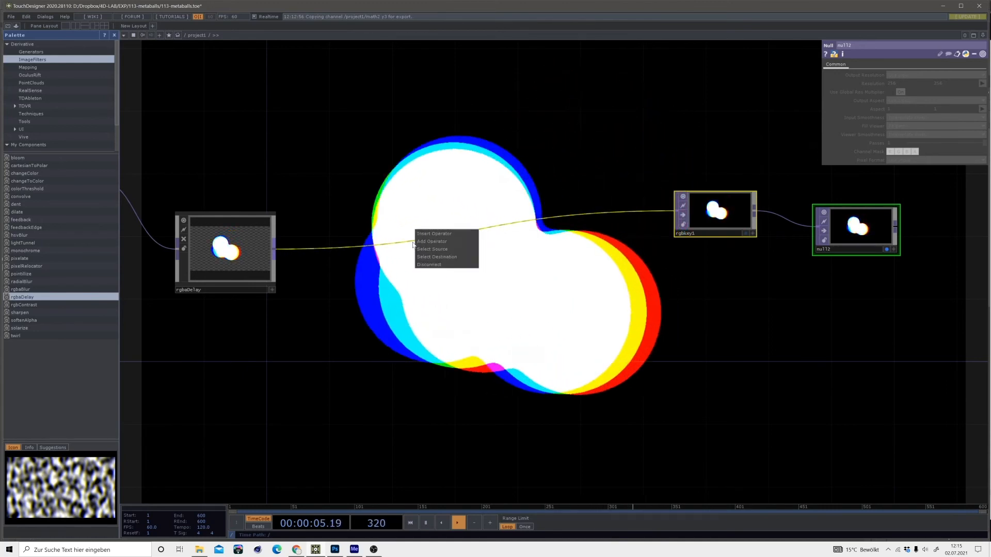
pyautogui.click(433, 234)
pyautogui.click(323, 200)
pyautogui.click(401, 261)
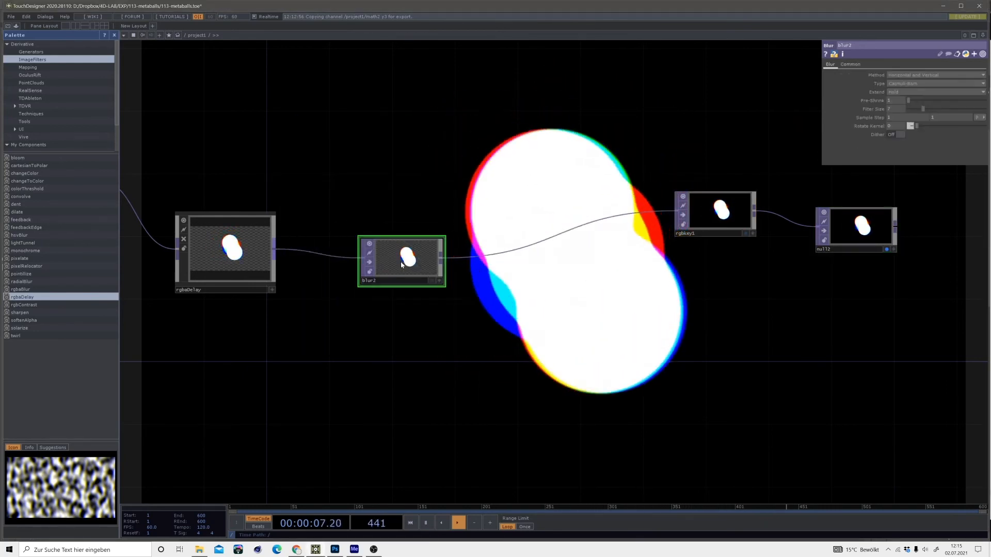
pyautogui.moveTo(979, 111); pyautogui.dragTo(979, 110)
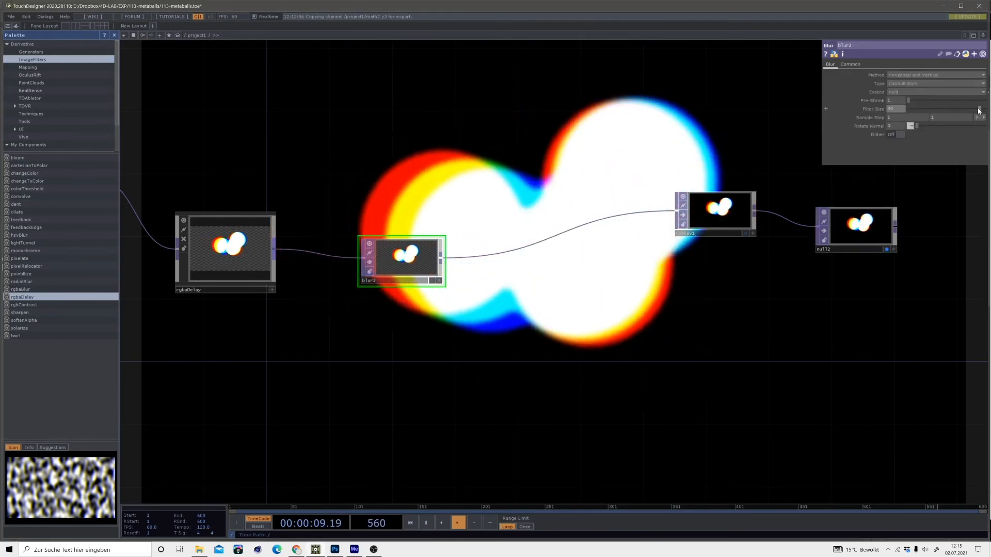
# - Insert a Composite TOP between the second Blur and the RGB Key with its Operation set to Over
pyautogui.moveTo(555, 276); pyautogui.dragTo(593, 347)
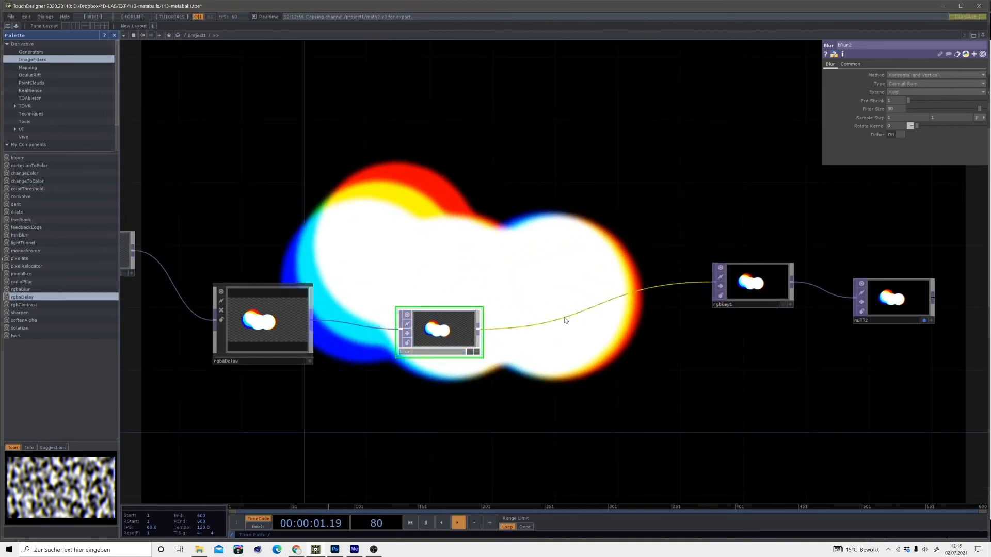
pyautogui.click(574, 310)
pyautogui.click(454, 285)
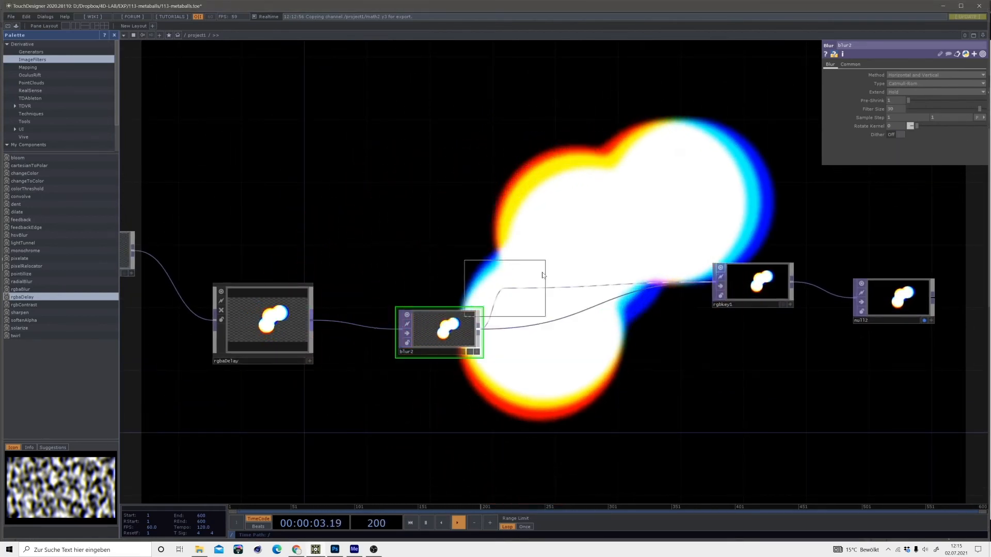
pyautogui.click(607, 241)
pyautogui.click(909, 110)
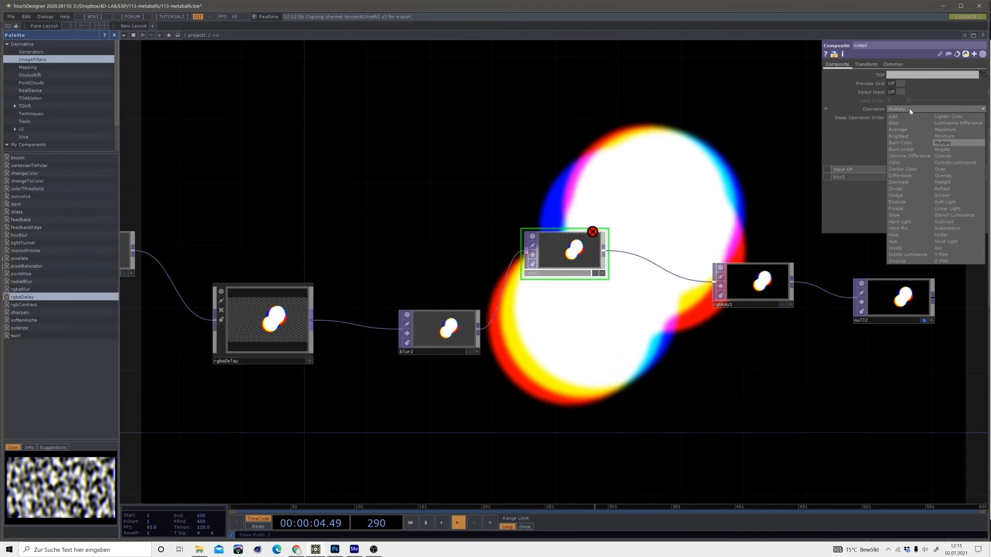
pyautogui.click(941, 168)
# - Connect the Threshold TOP to the new Composite TOP and order its inputs so thresh1 comes before blur2
pyautogui.moveTo(180, 241); pyautogui.dragTo(271, 231)
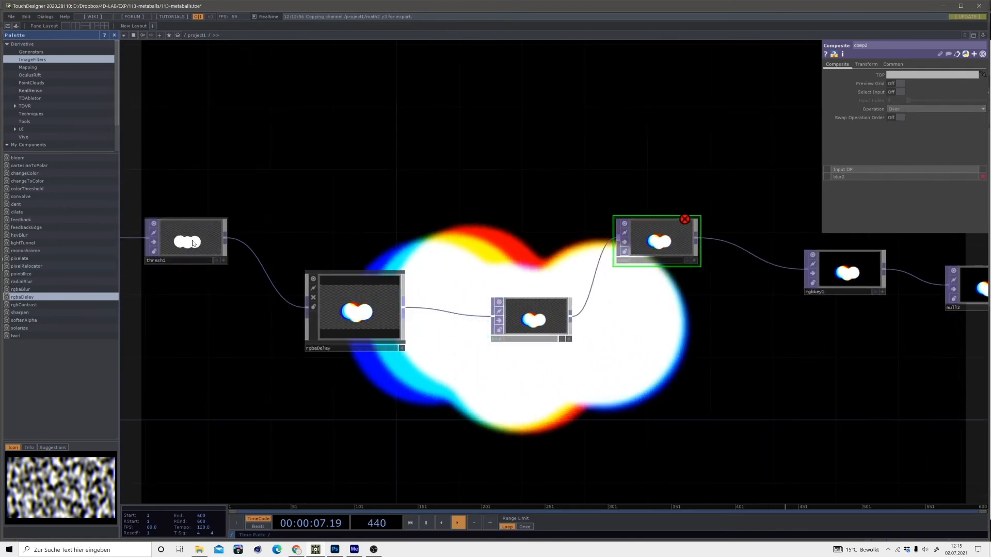
pyautogui.moveTo(432, 237); pyautogui.dragTo(619, 239)
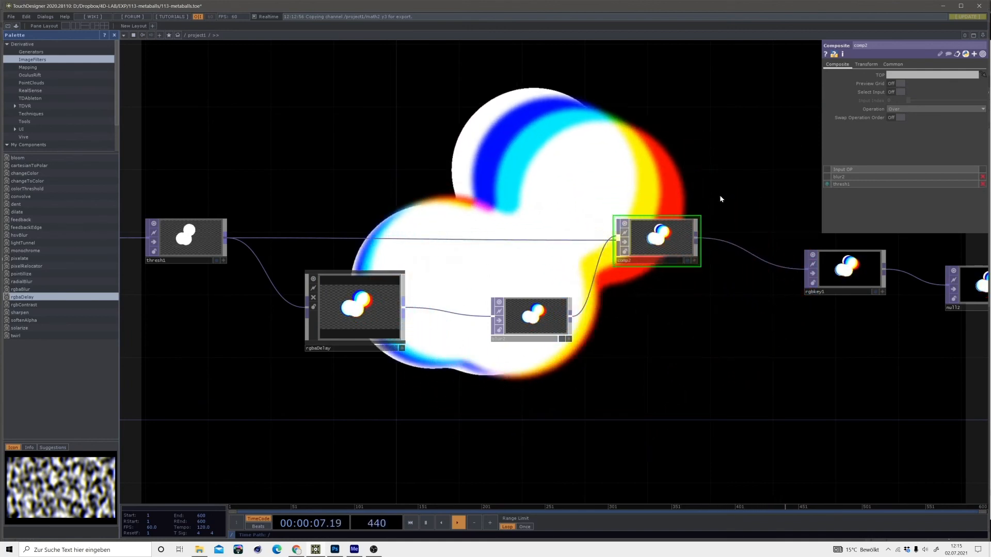
pyautogui.moveTo(832, 183); pyautogui.dragTo(831, 176)
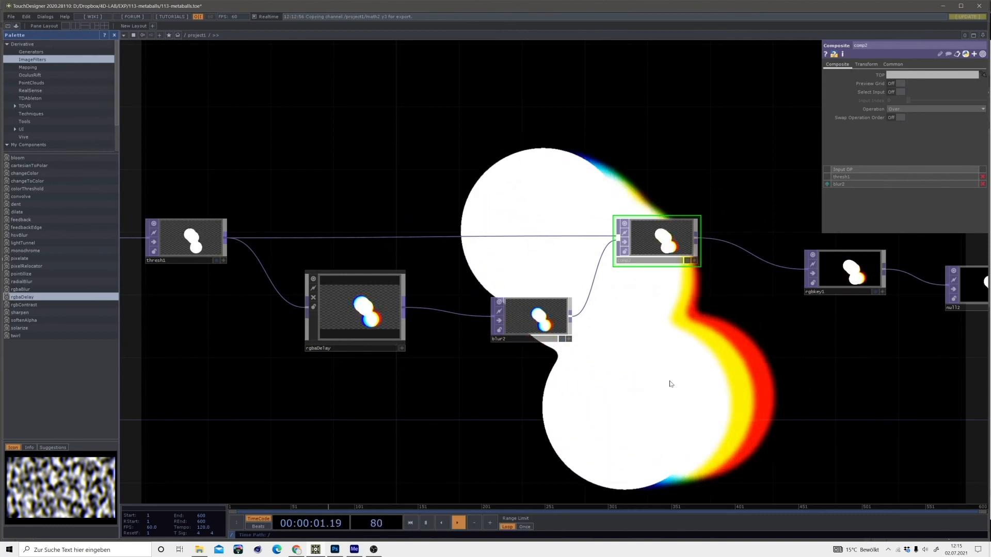
pyautogui.moveTo(700, 426); pyautogui.dragTo(545, 343)
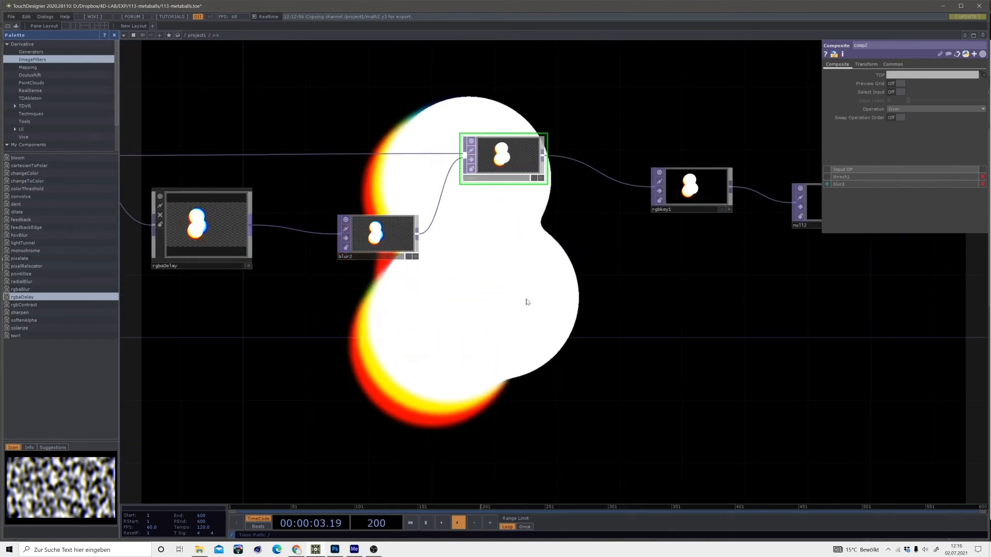
pyautogui.scroll(-5, 528, 297)
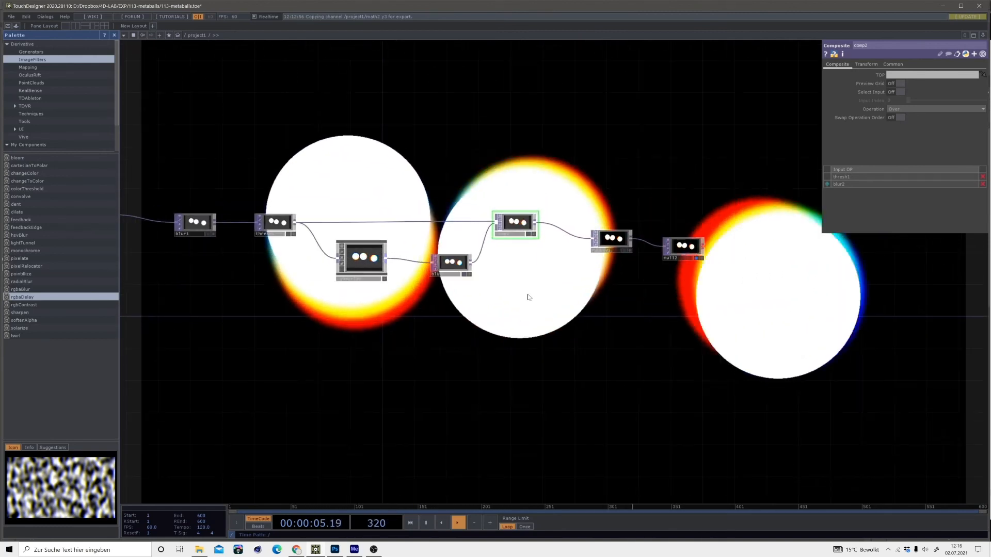